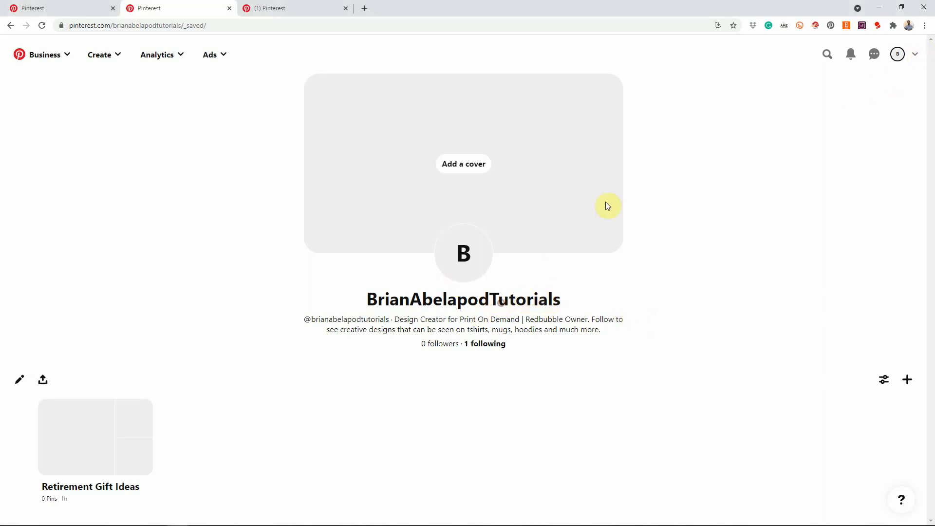
# Step: Append "| Print On Demand Expert | Redbubble Shop Owner" to the business profile's display name
pyautogui.click(898, 54)
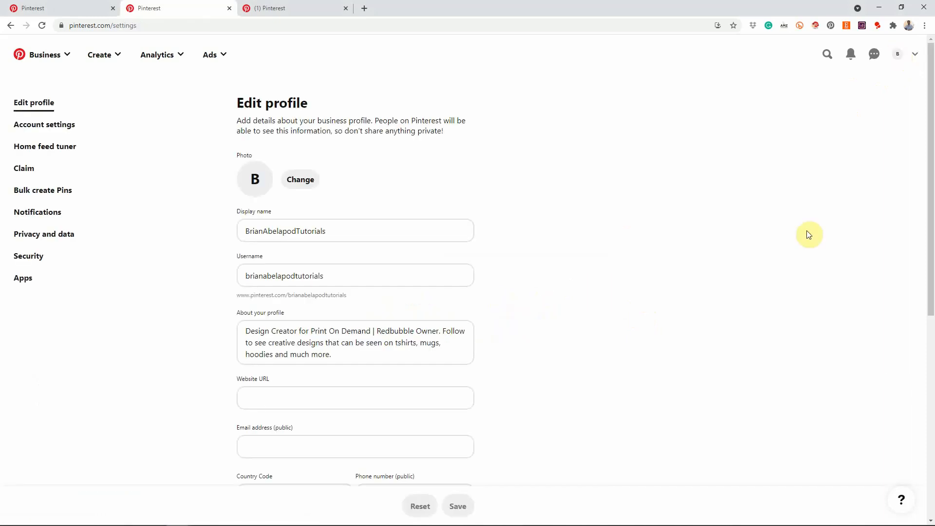
pyautogui.click(343, 232)
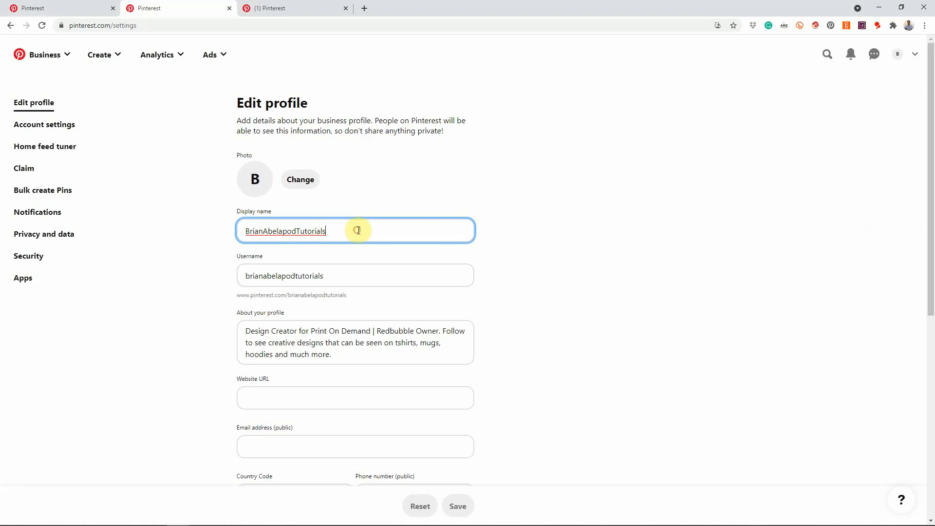
pyautogui.write('| Print On')
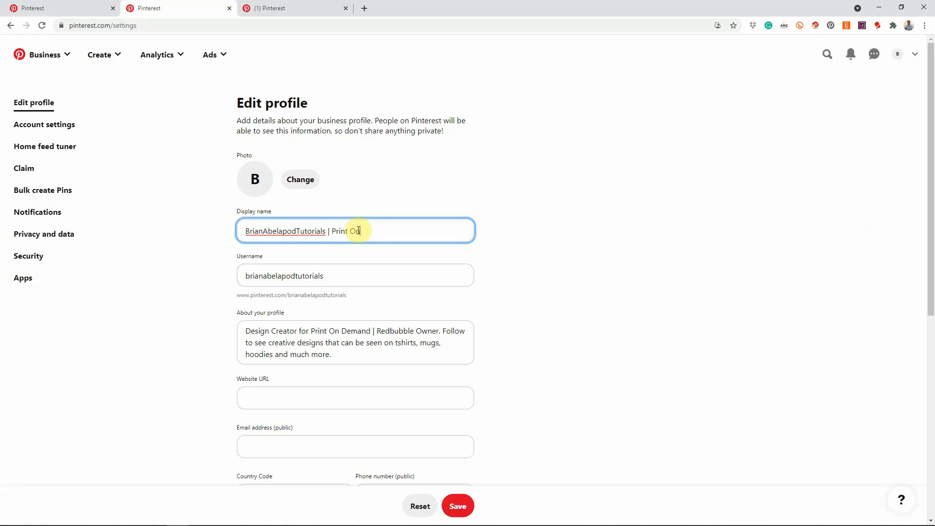
pyautogui.write(' Demand Expert | Redbubble Shop ')
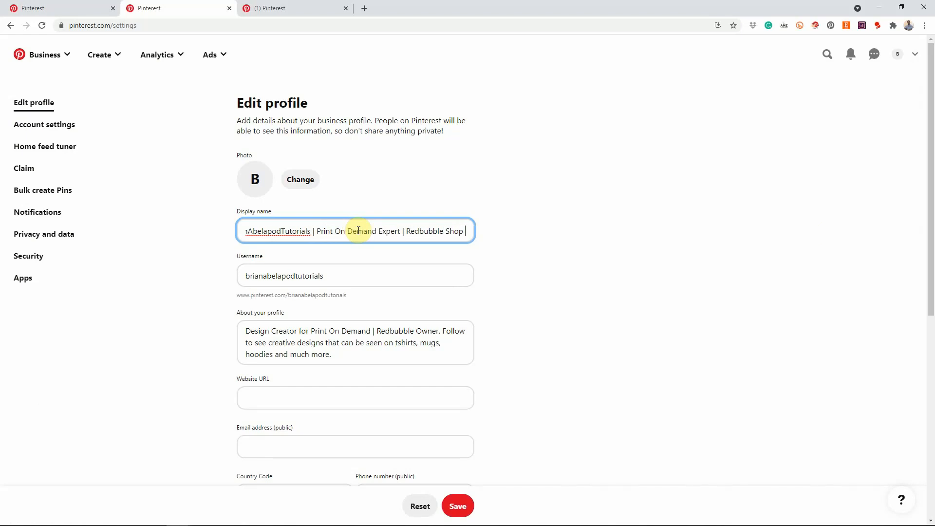
pyautogui.write('Owner')
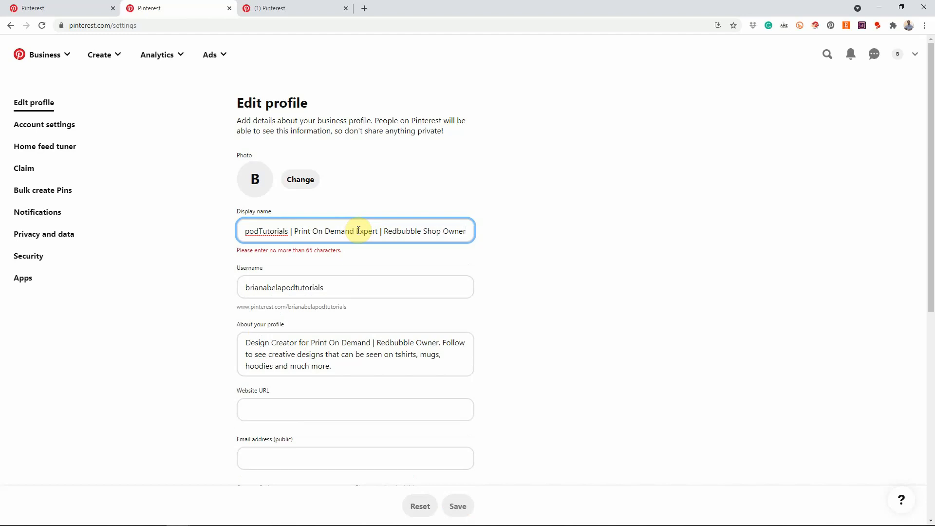
# Step: Shorten the end of the display name to "Redbubble Shop" and save the profile
pyautogui.press('BackSpace')
pyautogui.press('BackSpace')
pyautogui.press('BackSpace')
pyautogui.press('BackSpace')
pyautogui.press('BackSpace')
pyautogui.press('BackSpace')
pyautogui.press('BackSpace')
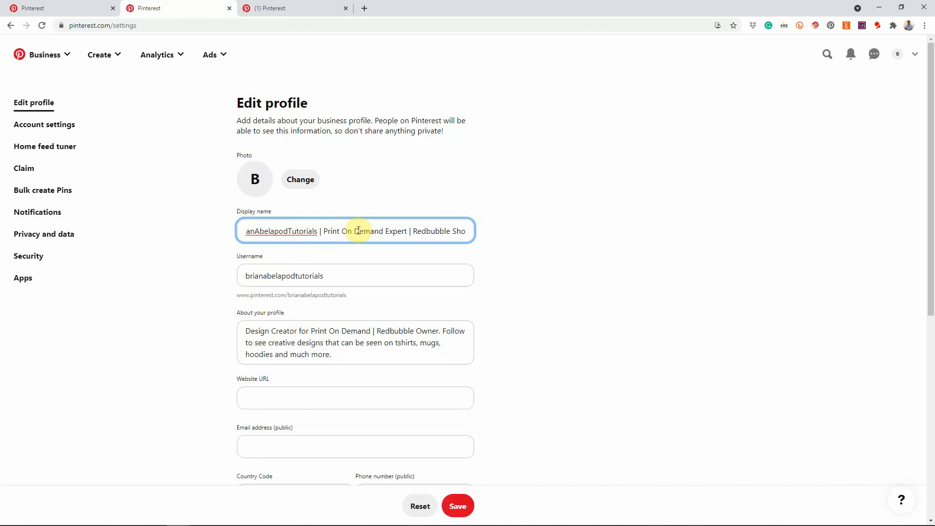
pyautogui.write('p')
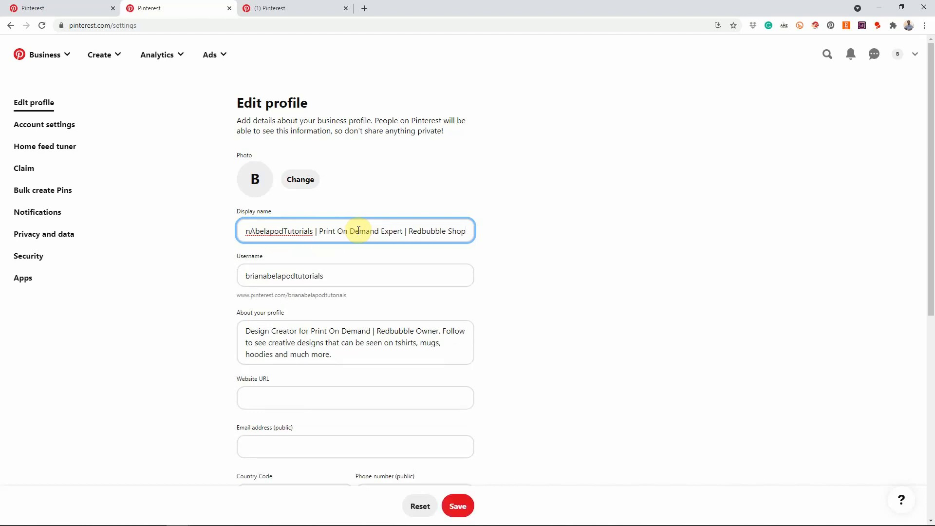
pyautogui.click(459, 507)
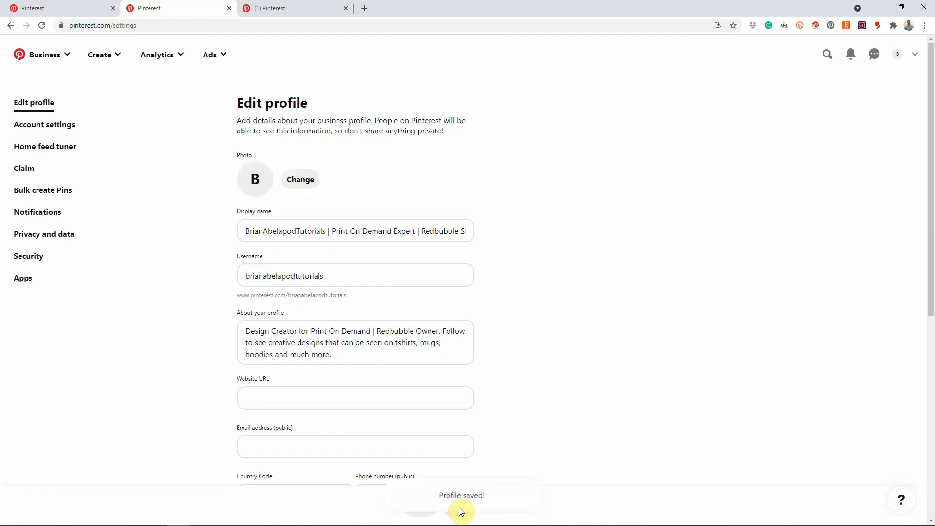
pyautogui.click(897, 61)
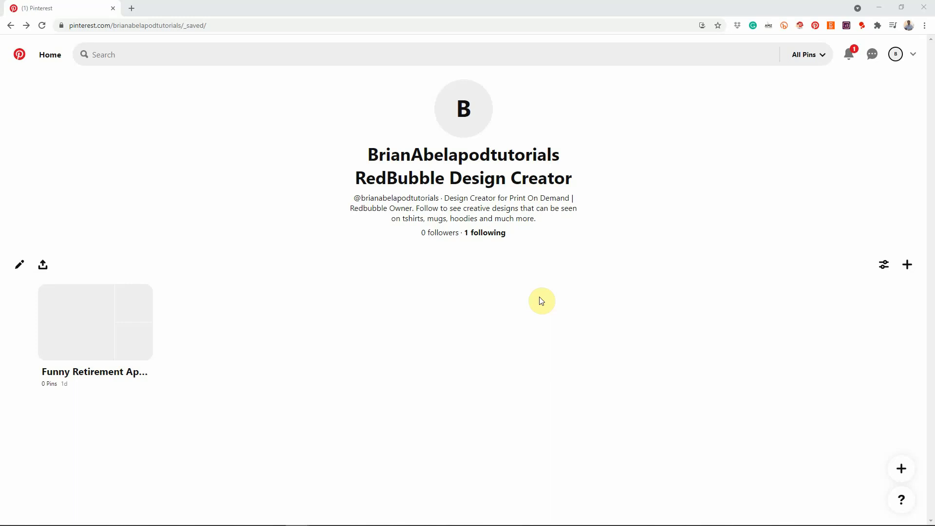
# Step: Create a public board named "Retirement Gift Ideas" without saving any suggested Pins to it
pyautogui.click(905, 269)
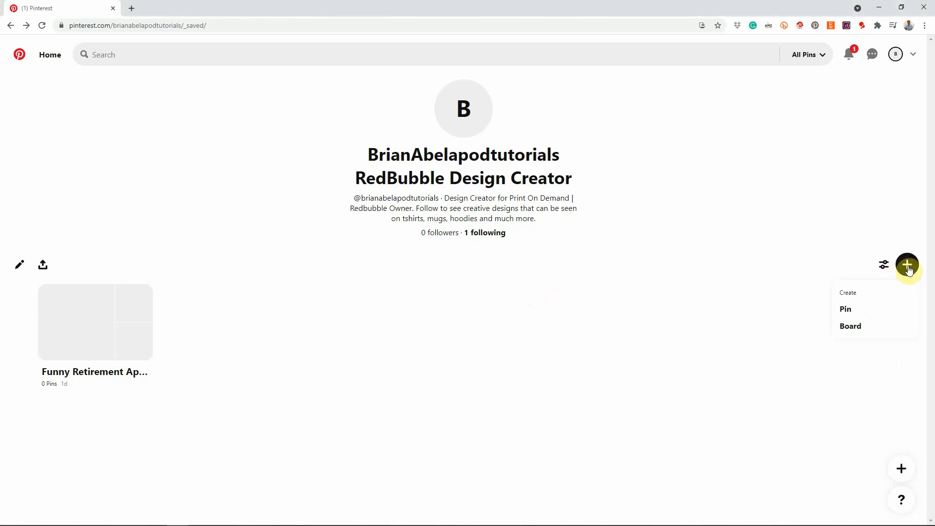
pyautogui.click(849, 327)
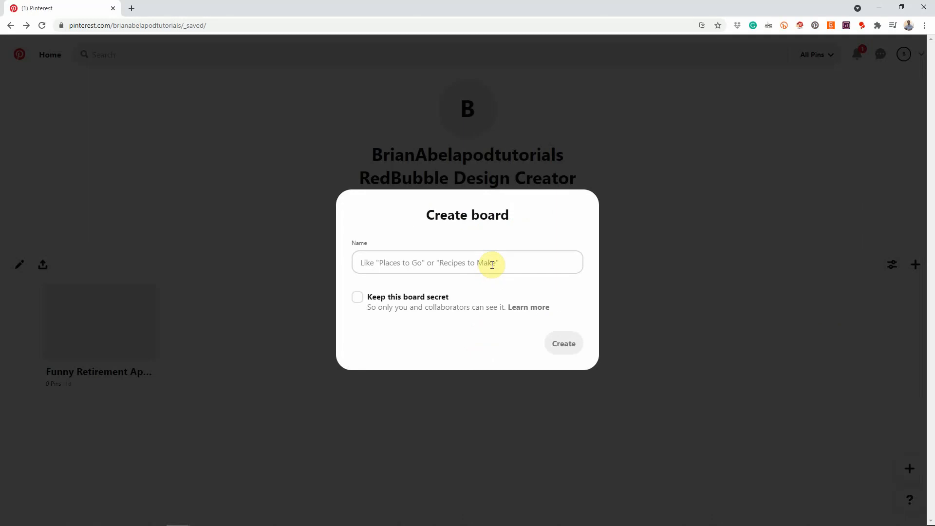
pyautogui.click(489, 264)
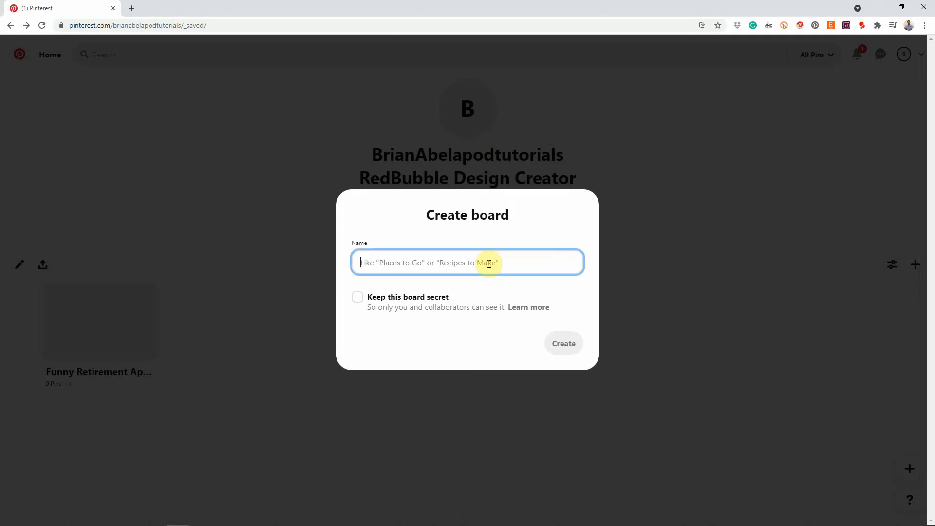
pyautogui.write('Retirement ')
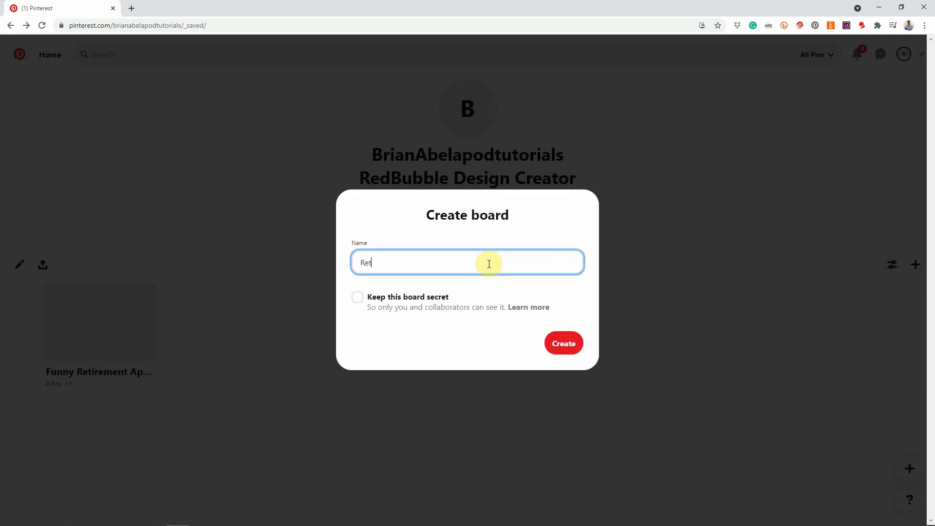
pyautogui.write('Gift Ideas')
pyautogui.click(560, 345)
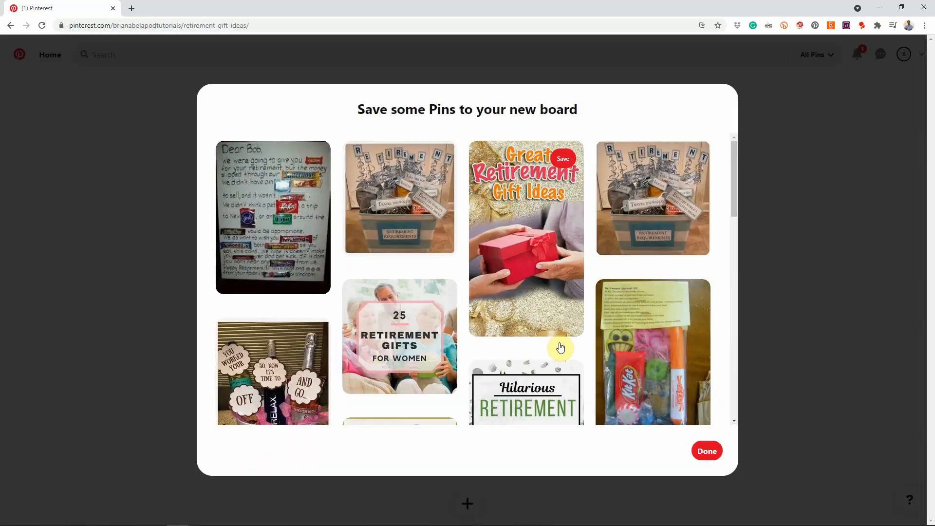
pyautogui.click(706, 451)
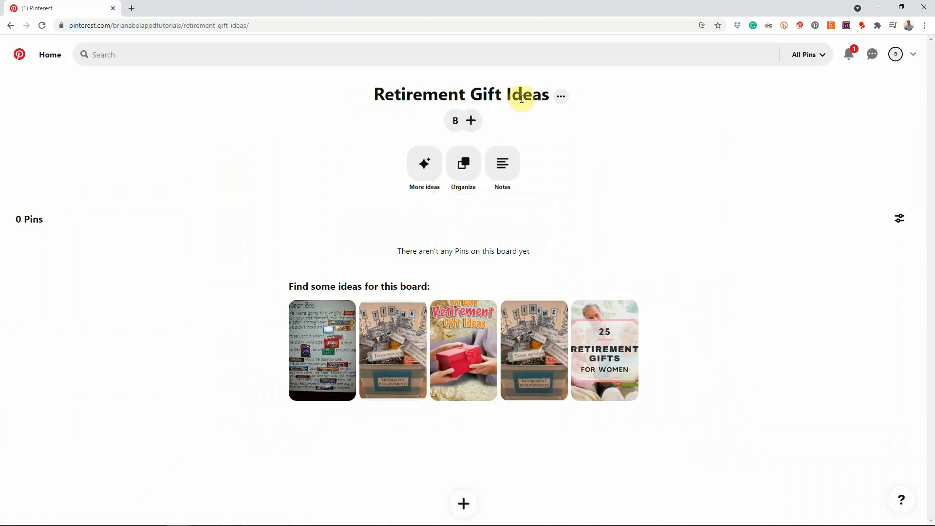
# Step: Examine the name in the Retirement Gift Ideas board's edit settings and close them
pyautogui.click(562, 100)
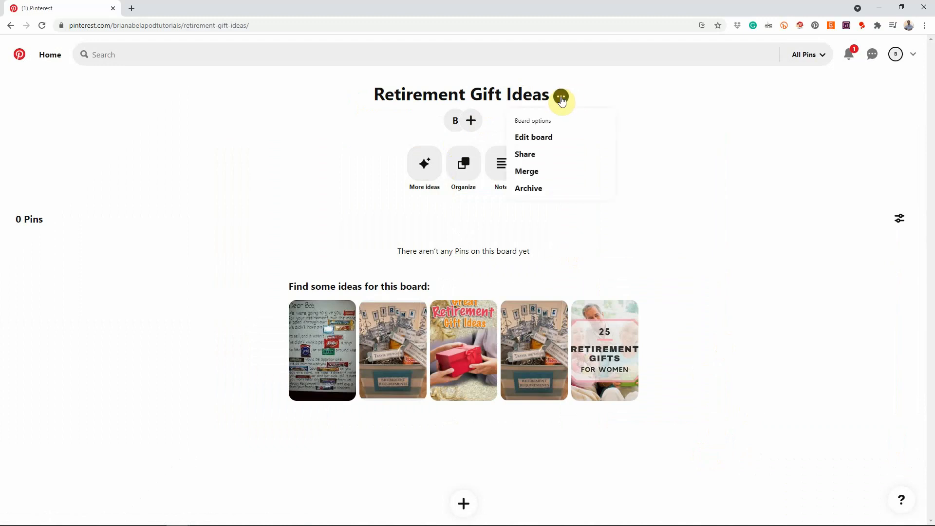
pyautogui.click(529, 141)
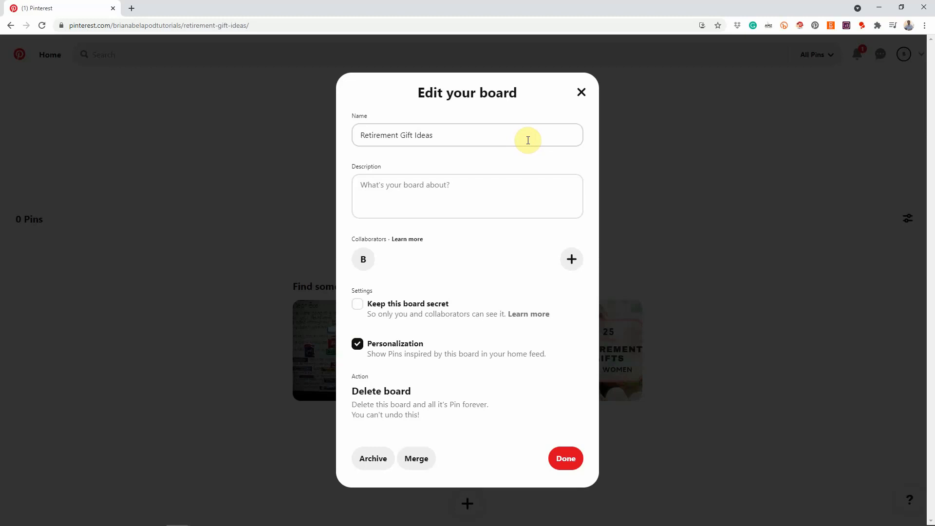
pyautogui.moveTo(358, 135); pyautogui.dragTo(438, 136)
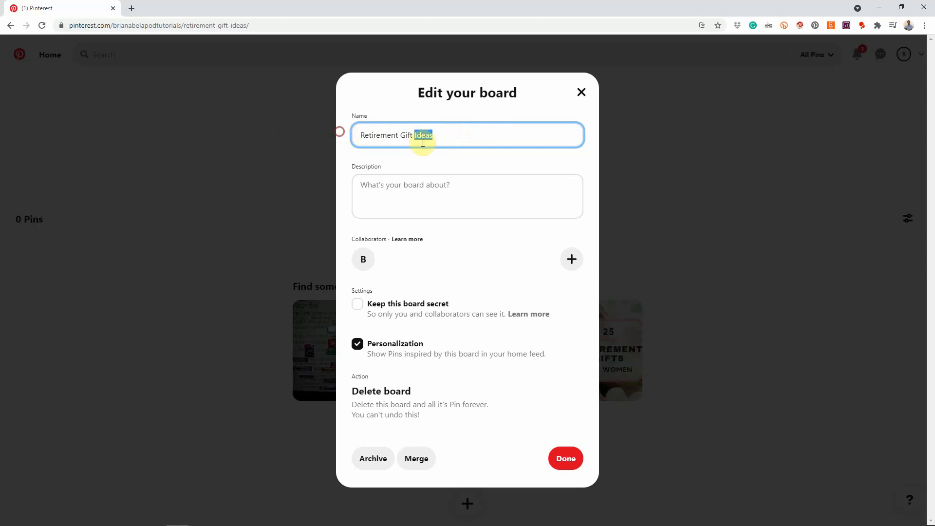
pyautogui.moveTo(356, 134); pyautogui.dragTo(440, 140)
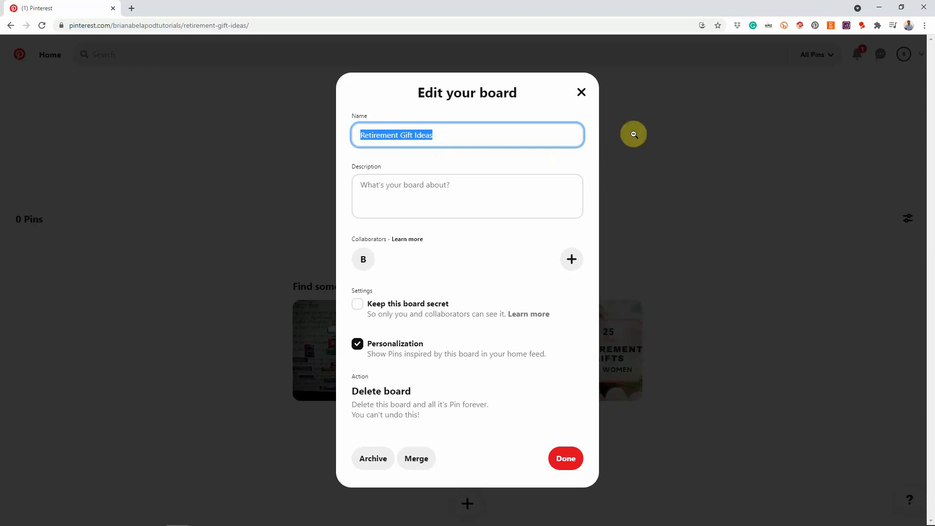
pyautogui.click(567, 463)
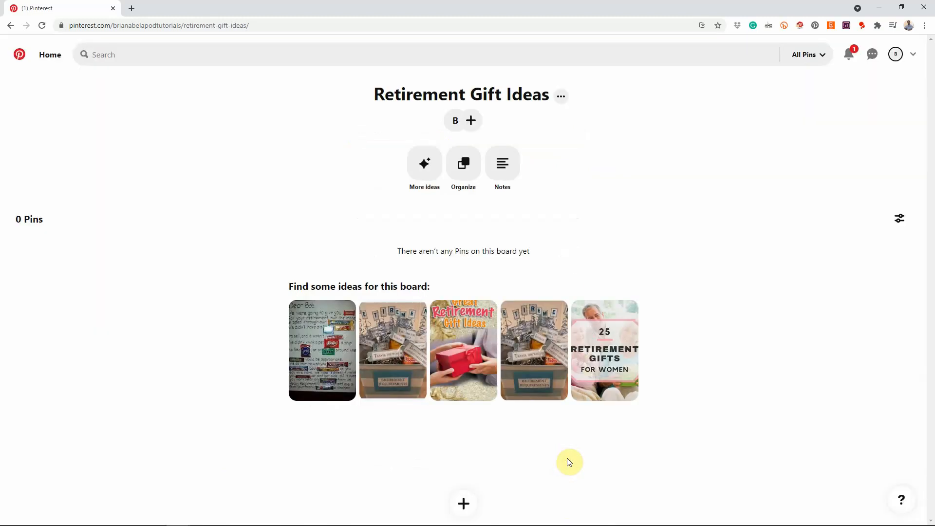
# Step: Search for "Retirement" with the results limited to boards, and look over how other boards are named
pyautogui.click(145, 53)
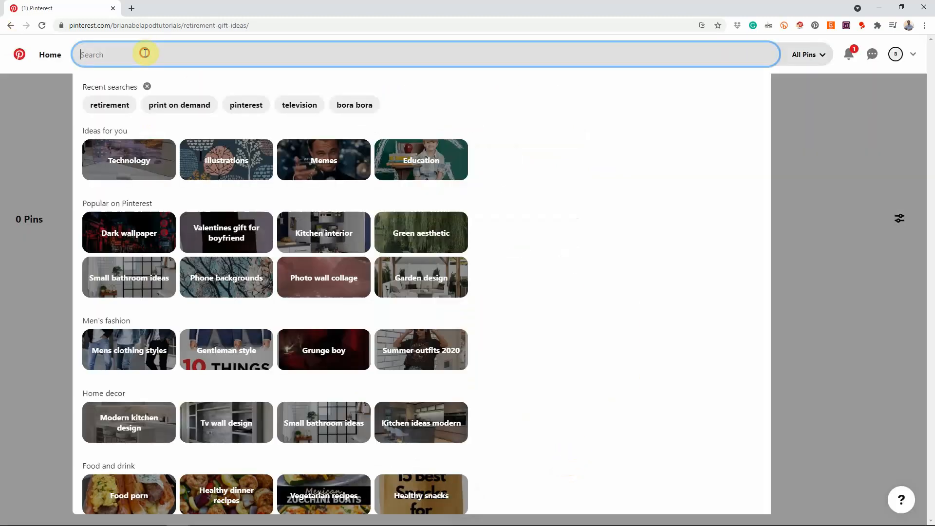
pyautogui.write('Retirement')
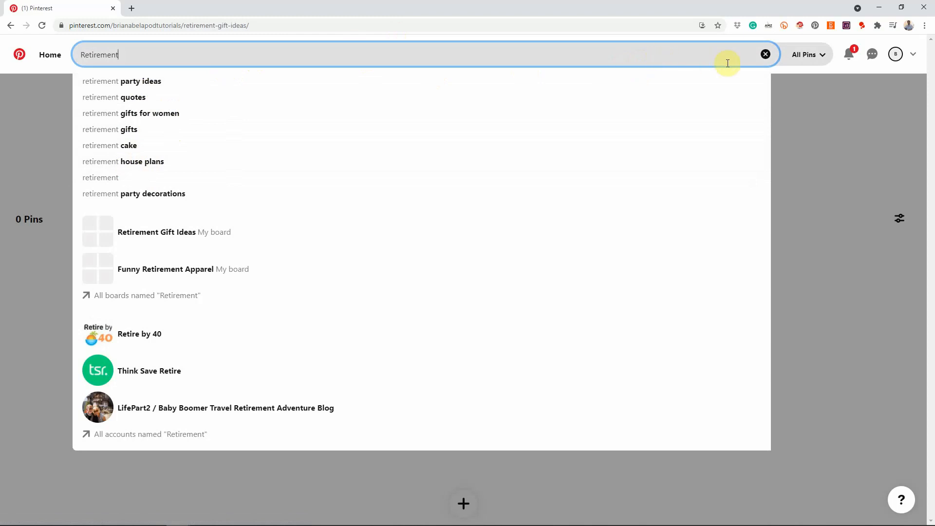
pyautogui.click(822, 59)
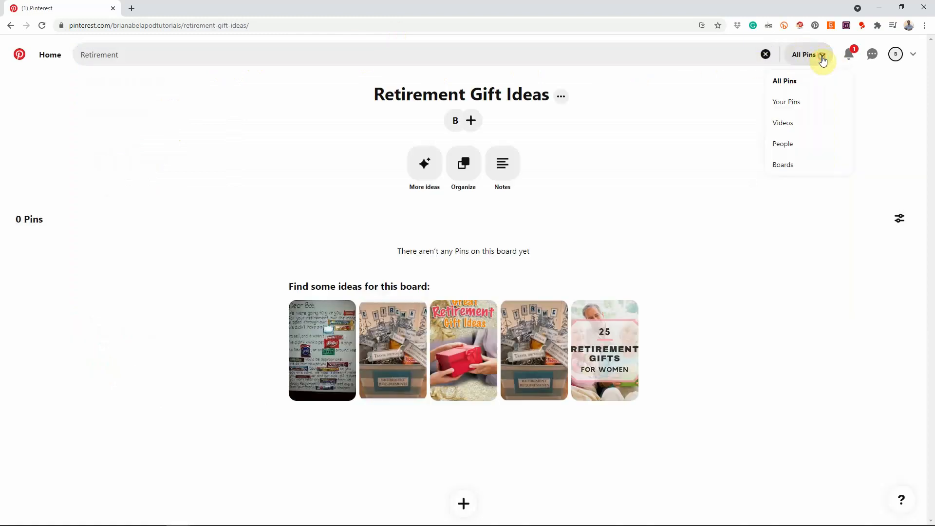
pyautogui.click(786, 166)
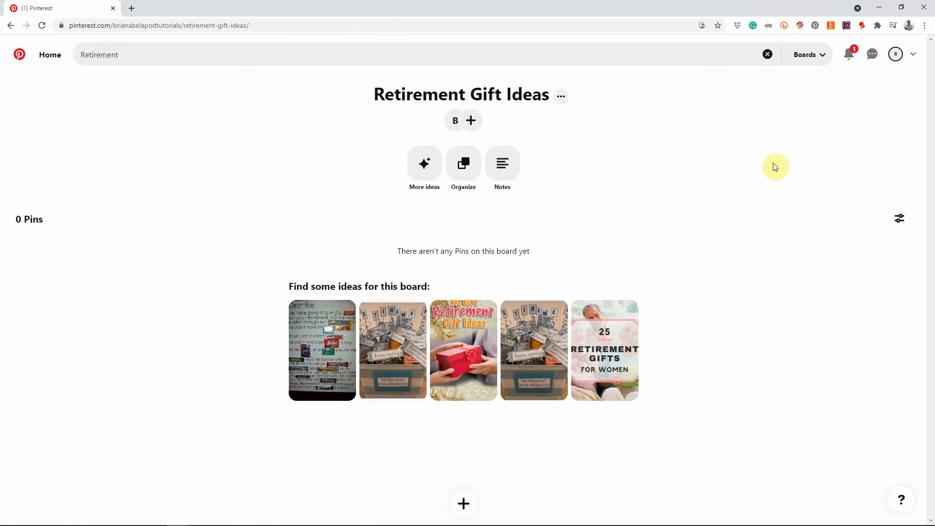
pyautogui.click(725, 55)
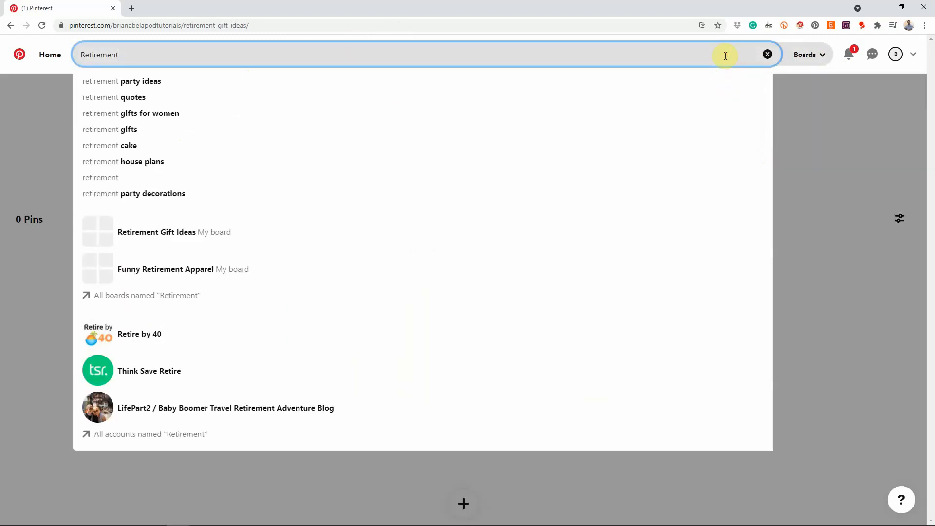
pyautogui.press('Return')
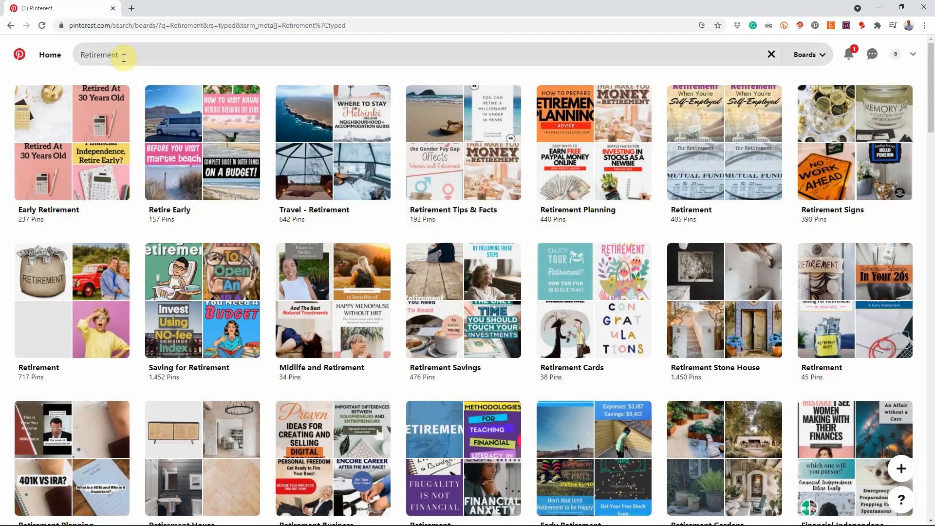
pyautogui.click(813, 59)
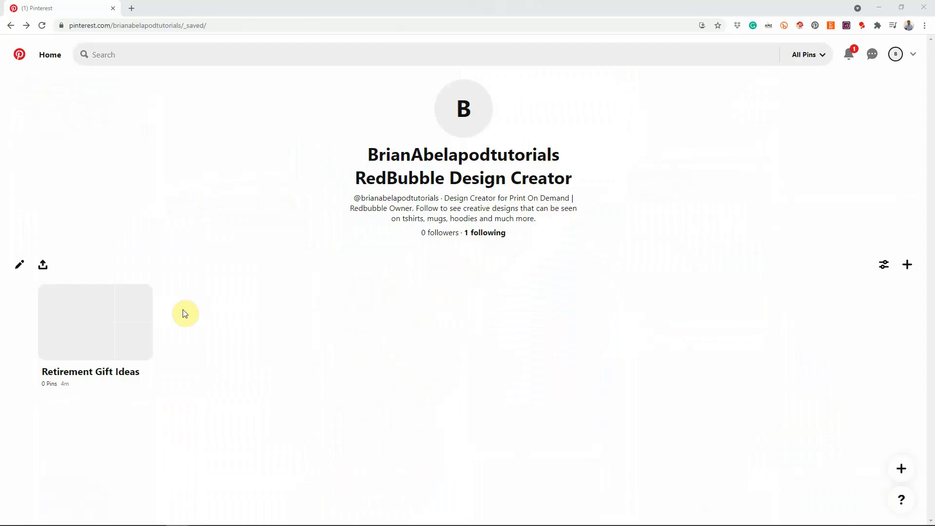
# Step: Describe the retirement board with "Here you will find unique and funny retirement gift ideas that are great to give to retiring friends, coworkers or family."
pyautogui.moveTo(110, 332)
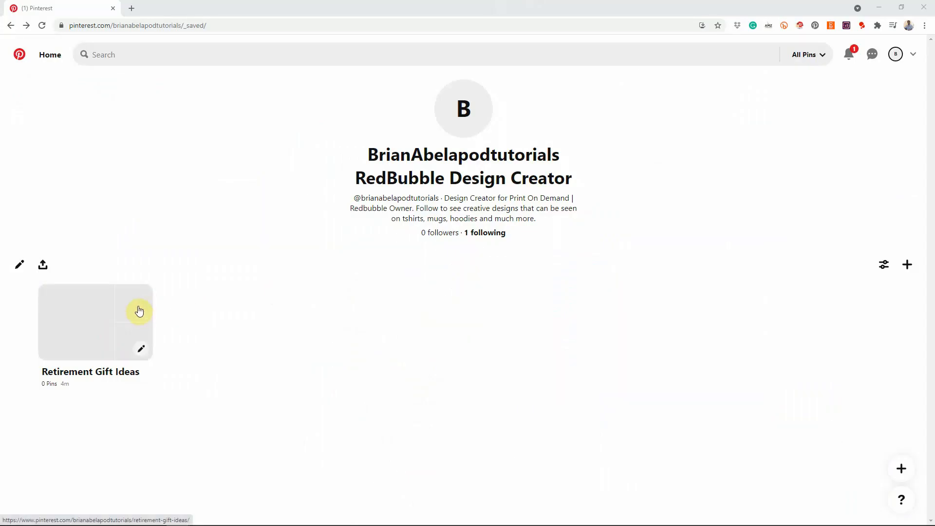
pyautogui.click(118, 338)
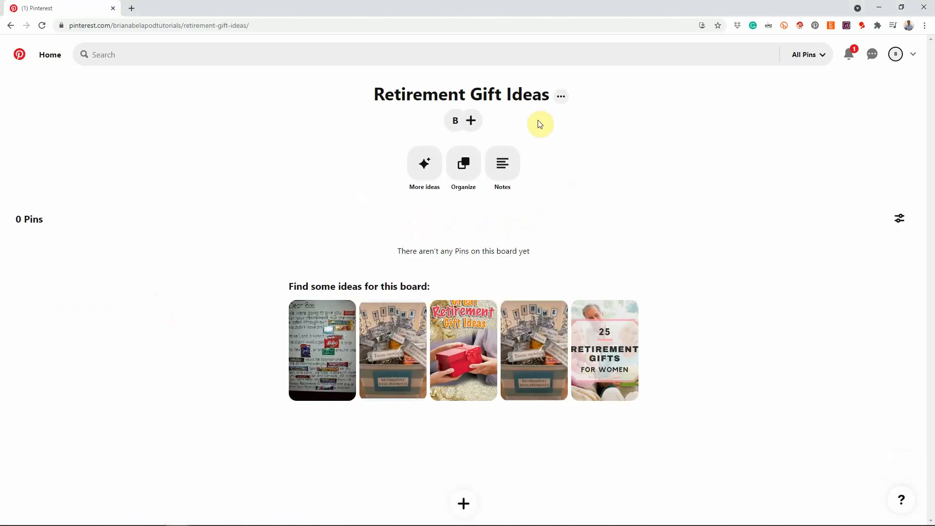
pyautogui.click(561, 97)
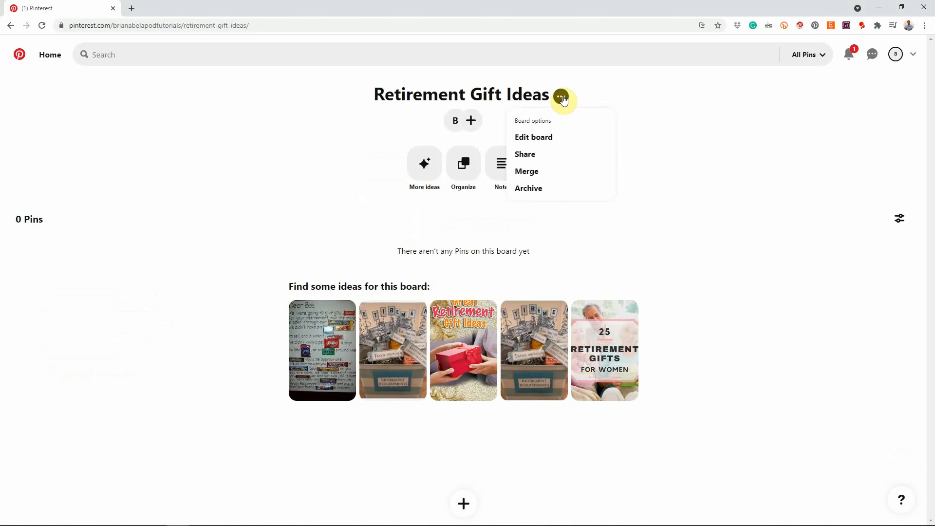
pyautogui.click(541, 139)
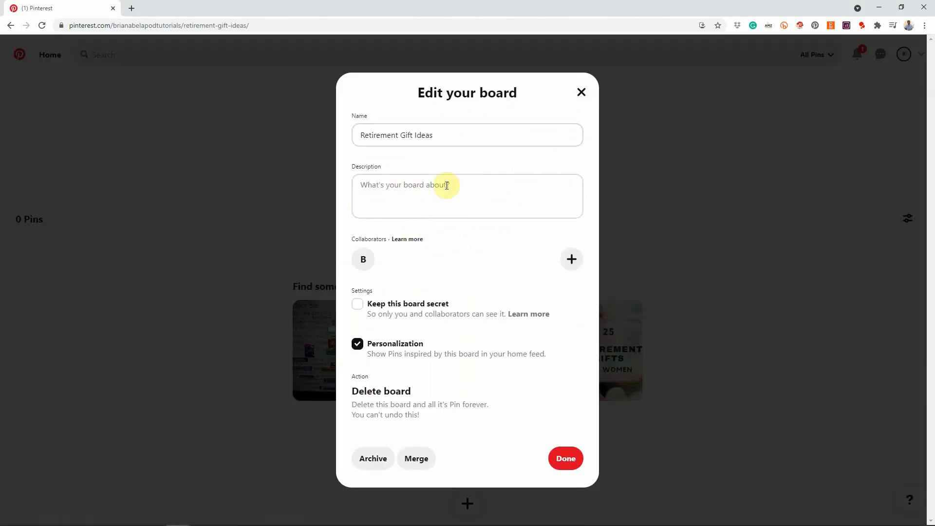
pyautogui.click(394, 189)
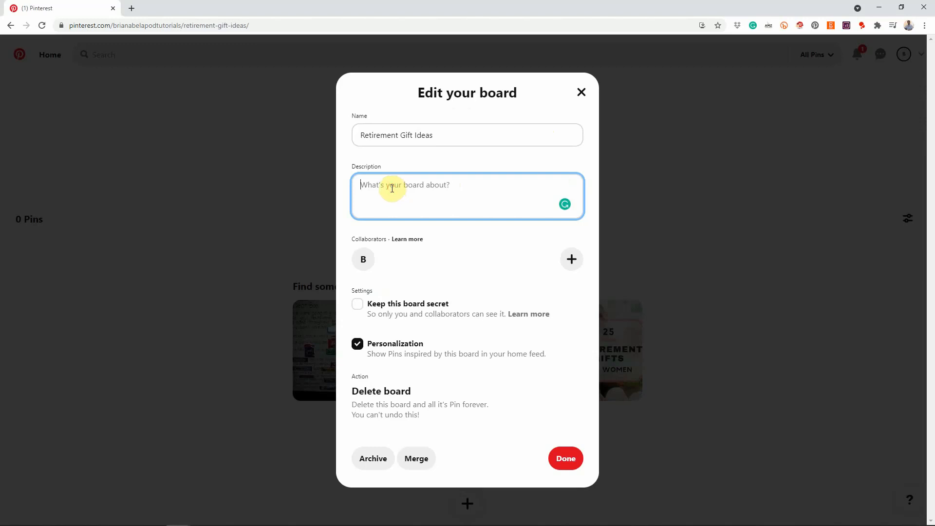
pyautogui.write('Here you will find unique and funny r')
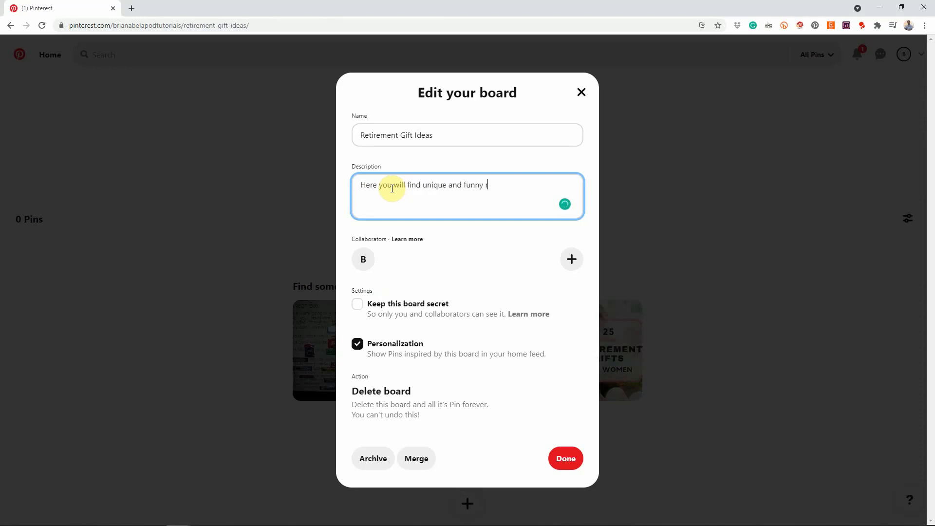
pyautogui.write('etirement gift ideas that are great t')
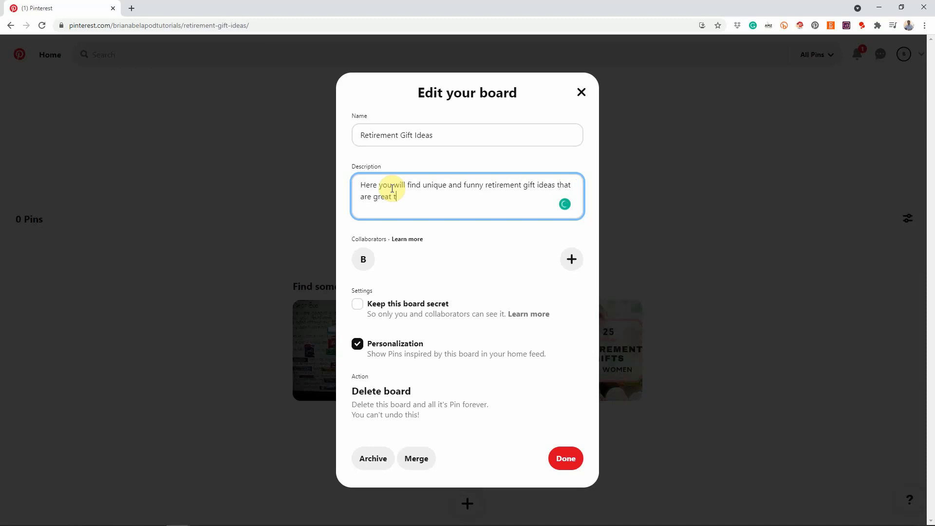
pyautogui.write('o give to retiring friends, cowor')
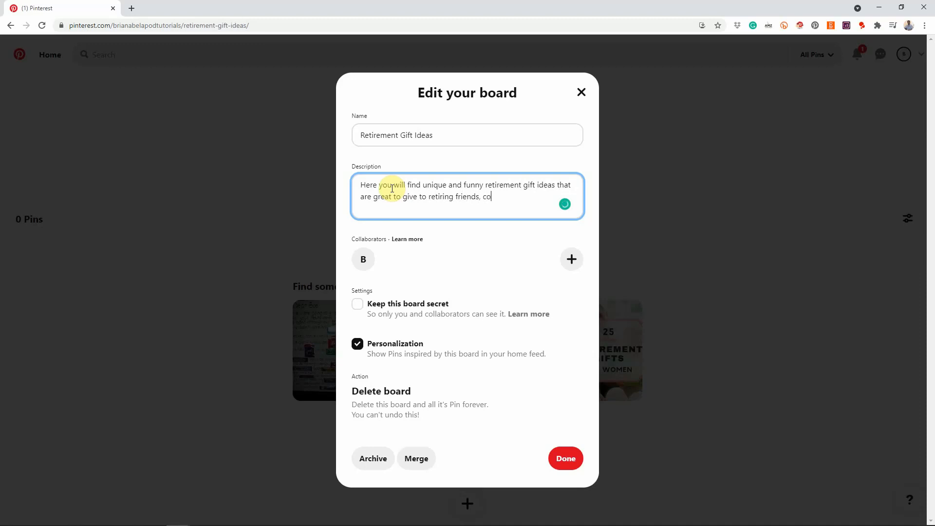
pyautogui.press('BackSpace')
pyautogui.press('BackSpace')
pyautogui.write('orkers or family. Wish them a happy ret')
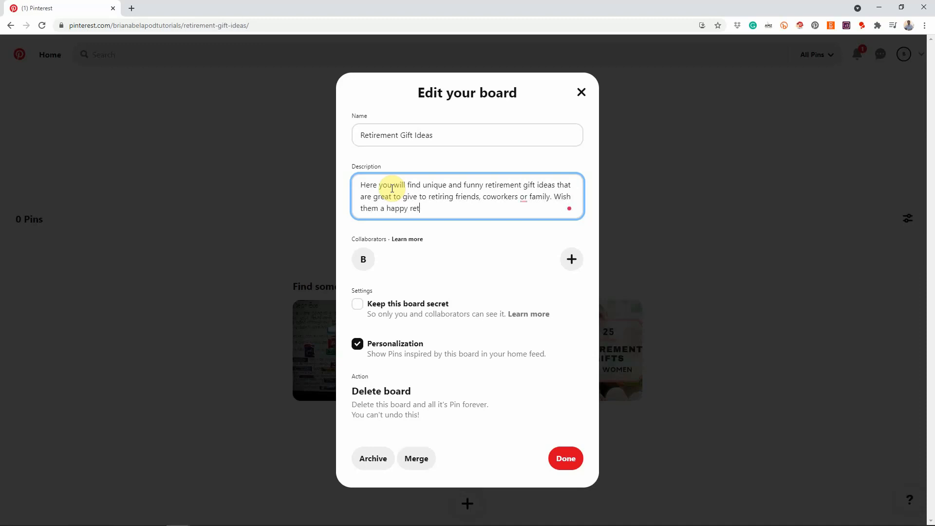
# Step: Finish the board description with "Wish them a happy retirement in style! Retirement gifts for coworkers | Redbubble gifts | Print On Demand Gift Ideas" and save it
pyautogui.write('irement in style!')
pyautogui.write('Retirement gifts for coworkers ')
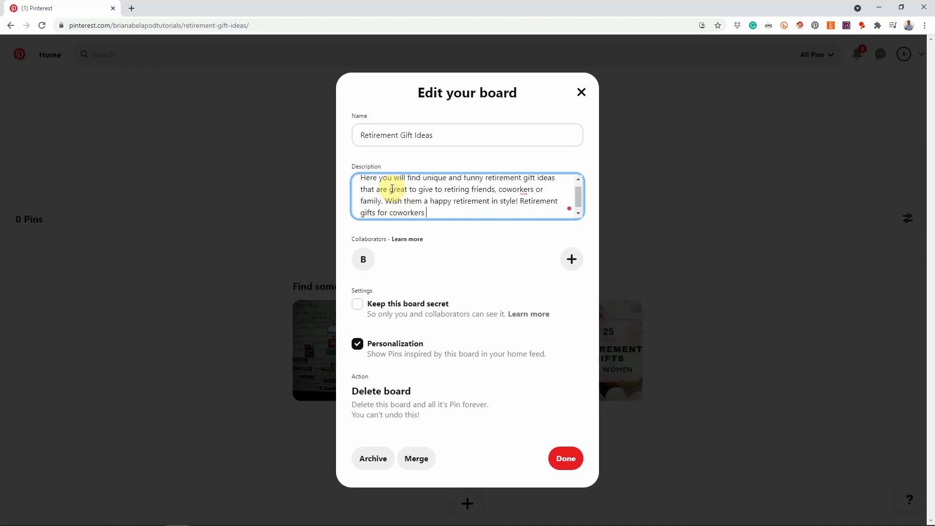
pyautogui.write('| Redbubble gifts | Print On Demand Gift Ideas')
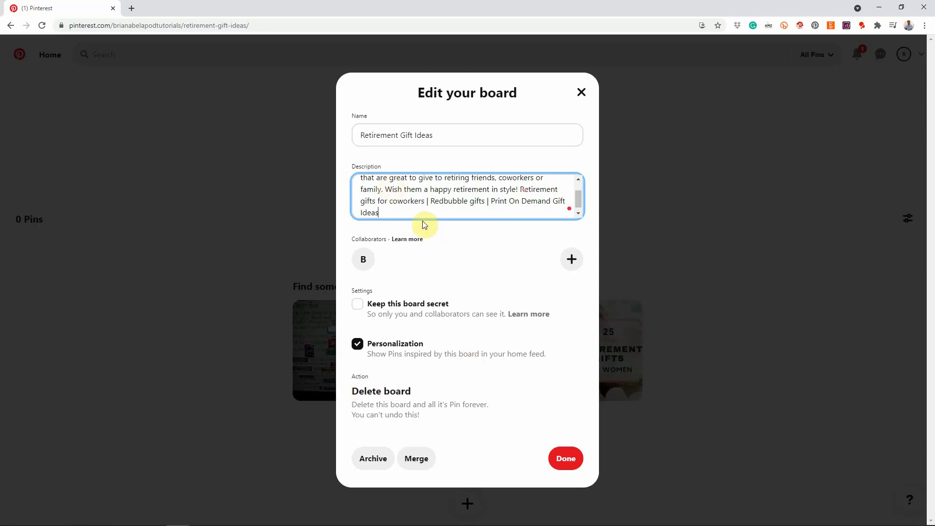
pyautogui.click(565, 459)
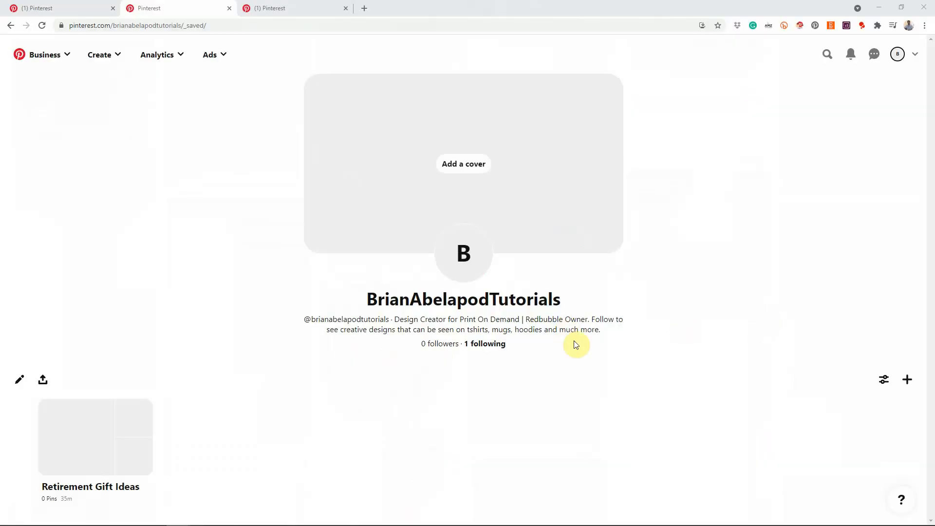
# Step: Create a new Pin for the Retirement Gift Ideas board, dismiss the tour, and add the photo of the woman in the "Retired 2021" T-shirt
pyautogui.click(85, 439)
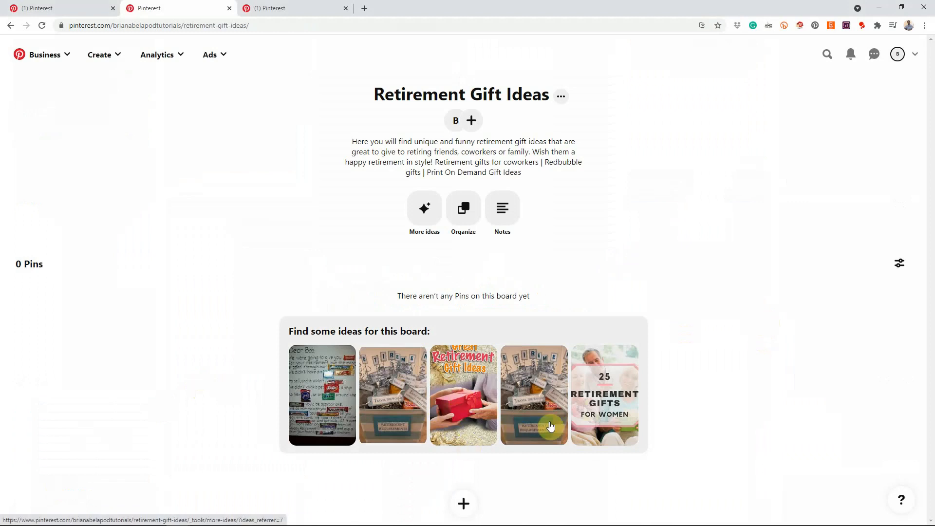
pyautogui.click(464, 507)
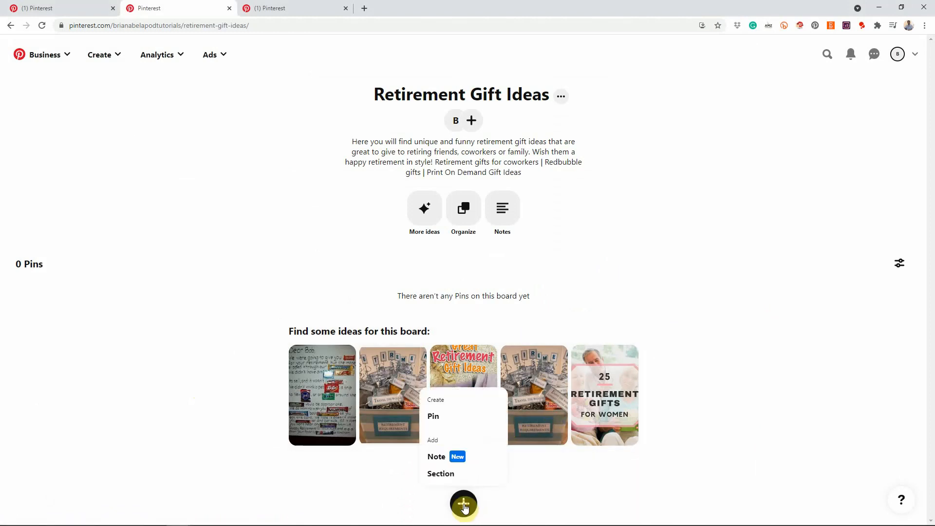
pyautogui.click(438, 418)
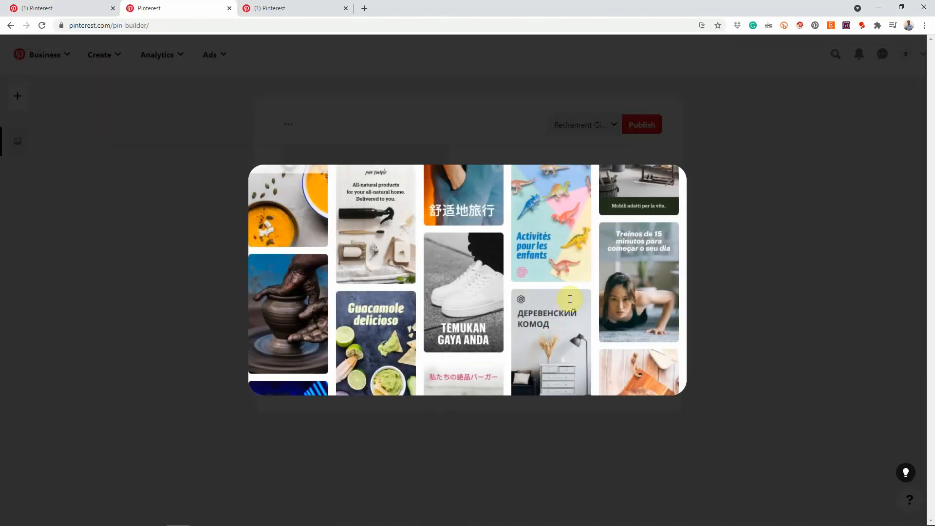
pyautogui.click(652, 382)
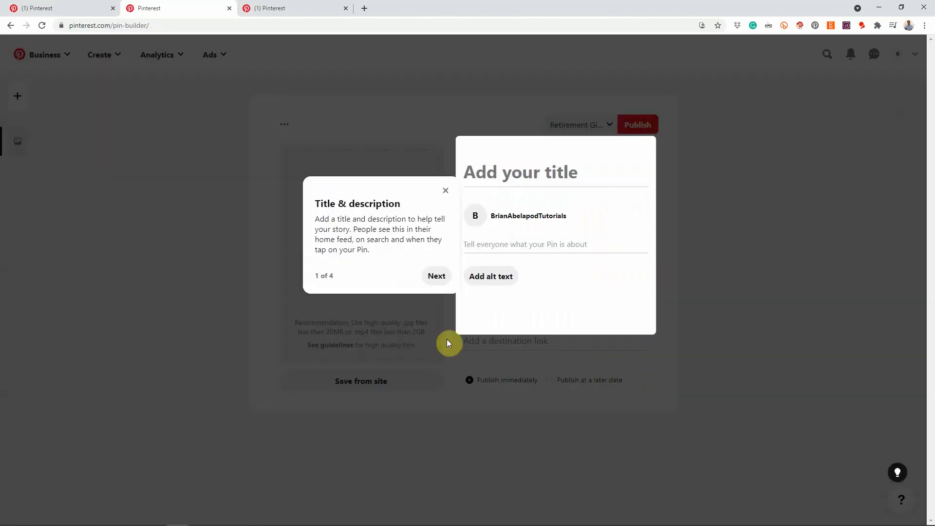
pyautogui.click(445, 190)
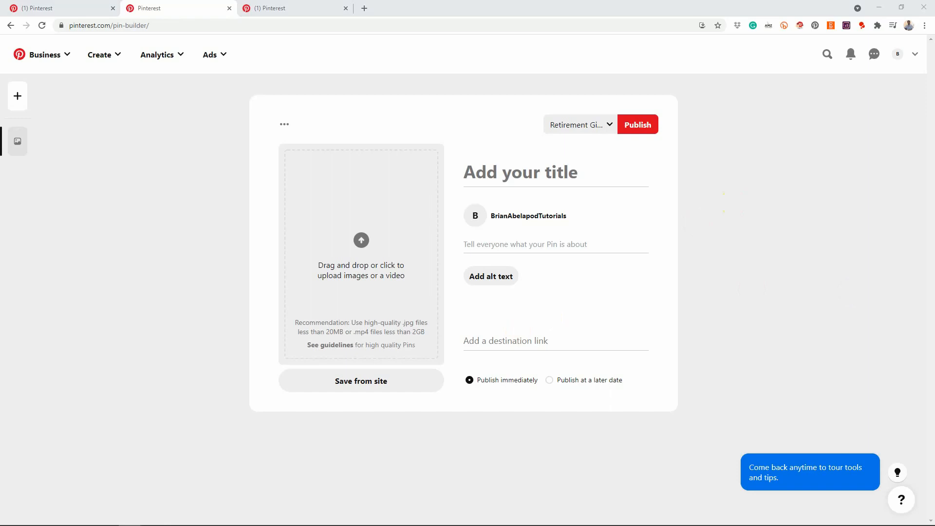
pyautogui.moveTo(934, 311); pyautogui.dragTo(367, 332)
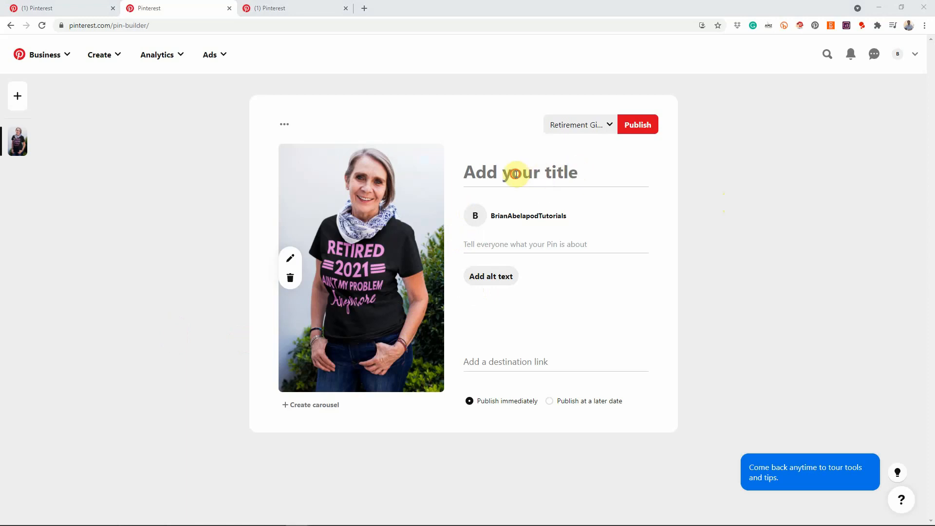
# Step: Title the Pin "Retired 2021, Ain't My Problem Anymore | Funny Retirement Gift Idea for Coworker, Family Member"
pyautogui.click(515, 174)
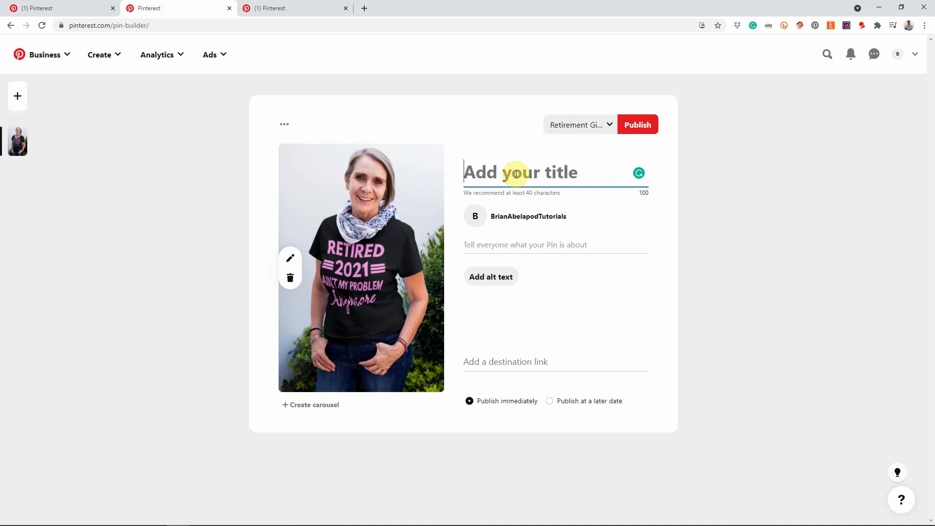
pyautogui.write("Retired 2021, Ain't My")
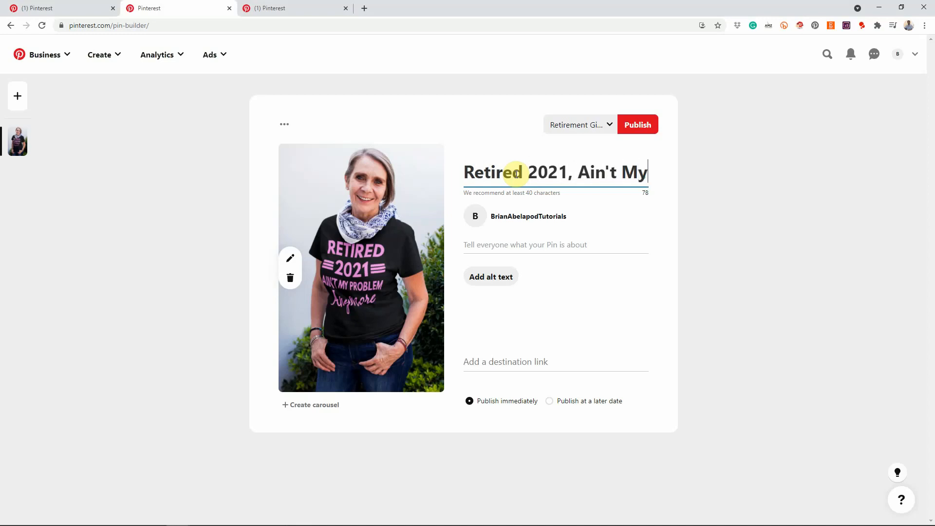
pyautogui.write(' Problem Anym')
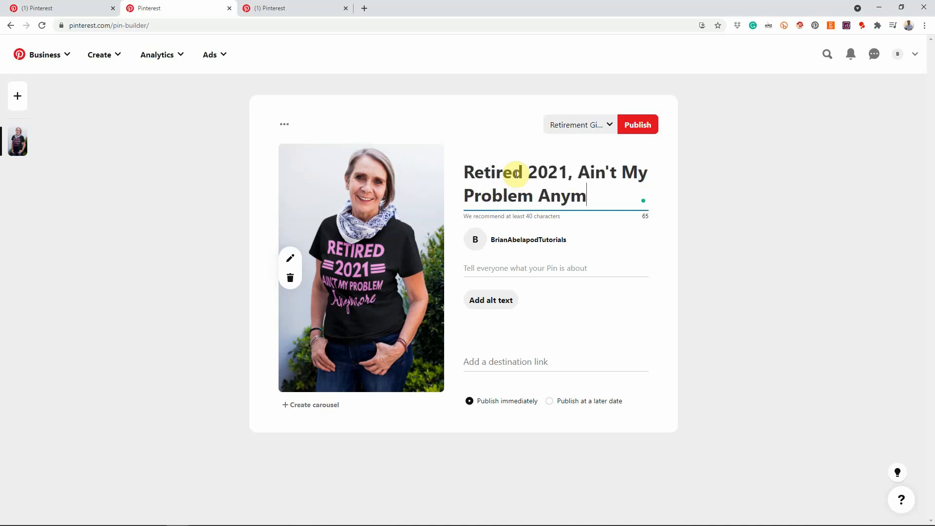
pyautogui.write('ore |')
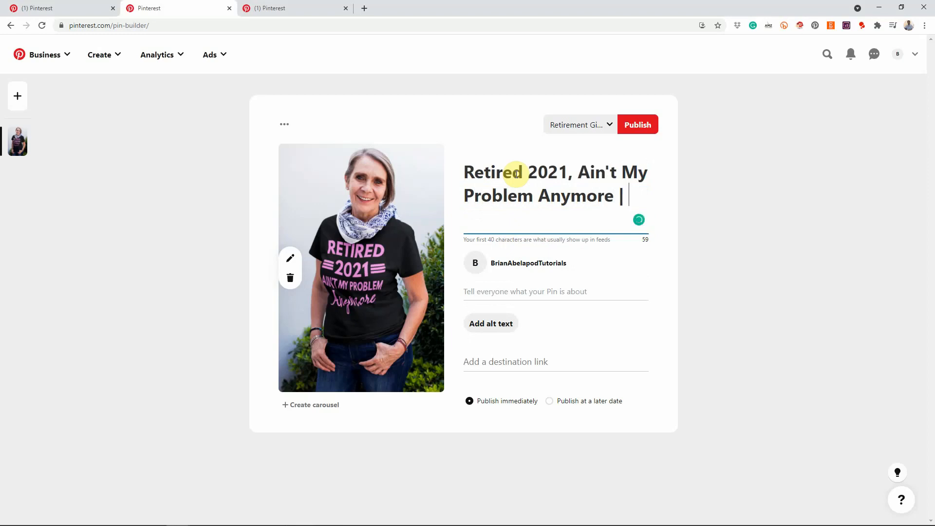
pyautogui.write('Funny Retirement Gift ')
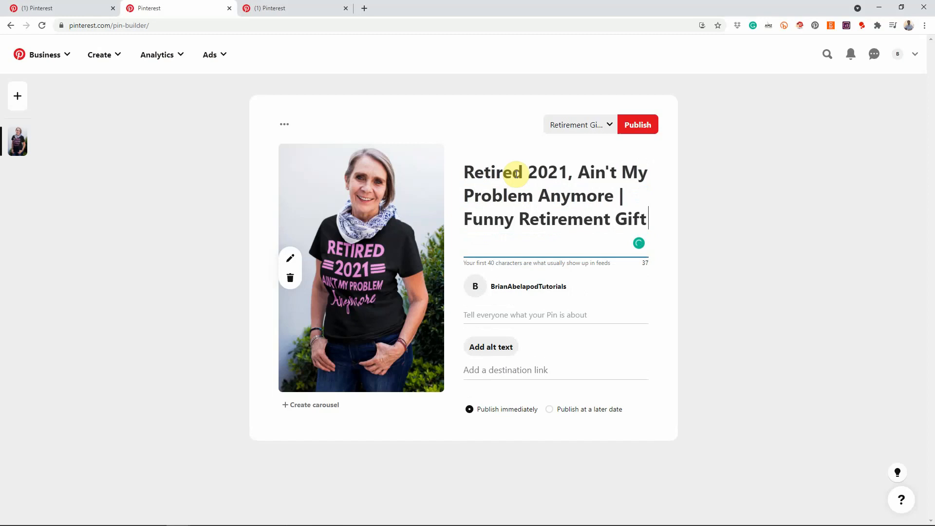
pyautogui.write('Idea for C')
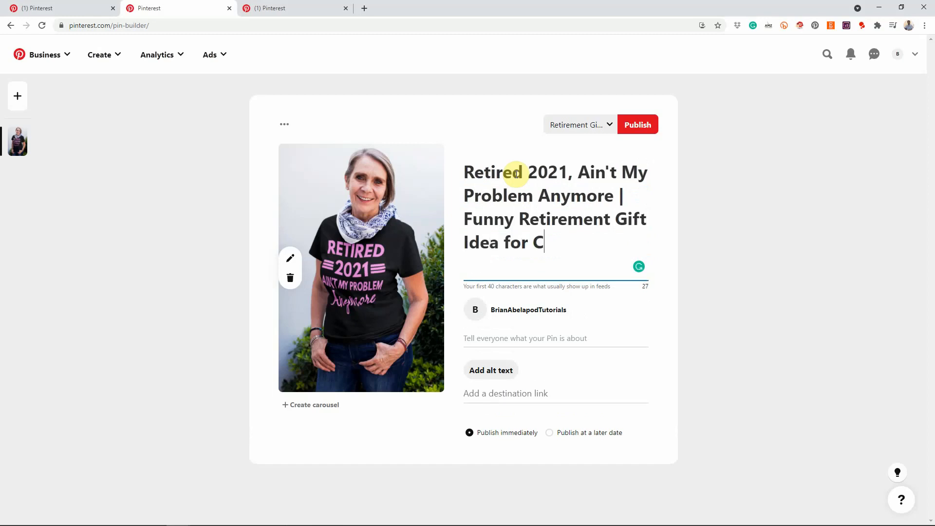
pyautogui.write('oworker, Famil')
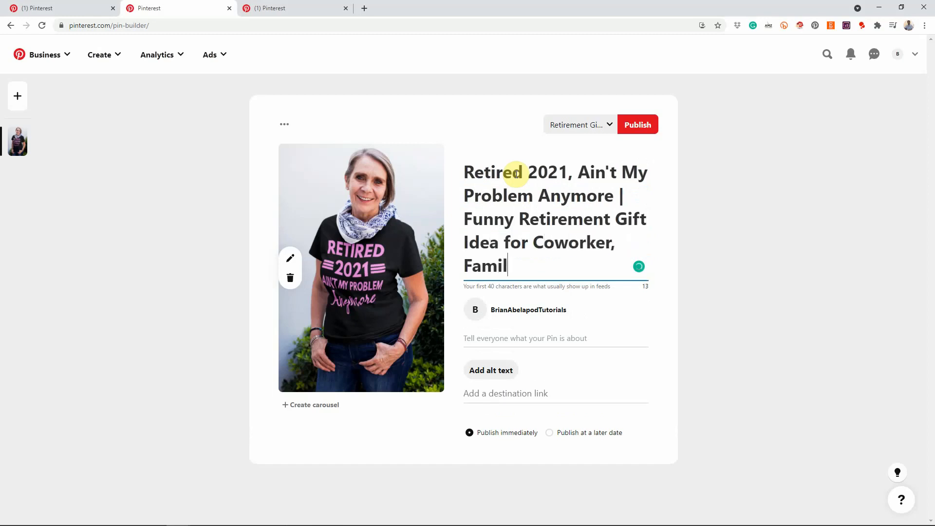
pyautogui.write('y Member')
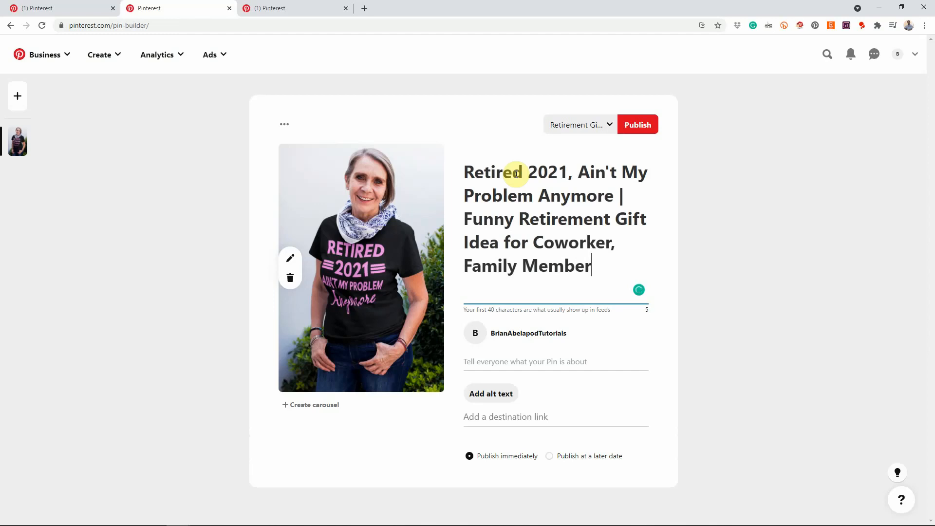
# Step: Replace "Member" at the end of the Pin's title with "or Friend" and open the Pin's description for editing
pyautogui.press('BackSpace')
pyautogui.press('BackSpace')
pyautogui.press('BackSpace')
pyautogui.press('BackSpace')
pyautogui.press('BackSpace')
pyautogui.press('BackSpace')
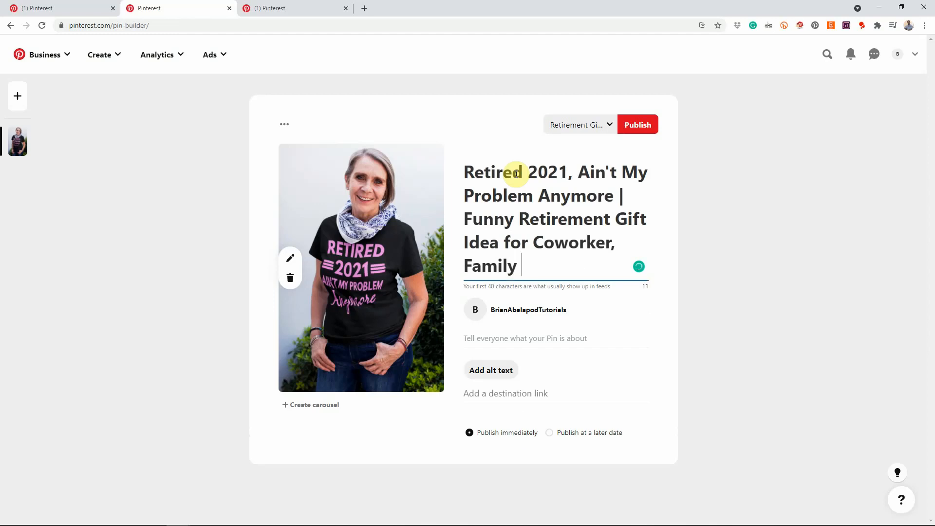
pyautogui.write('or f')
pyautogui.press('BackSpace')
pyautogui.write('Friend')
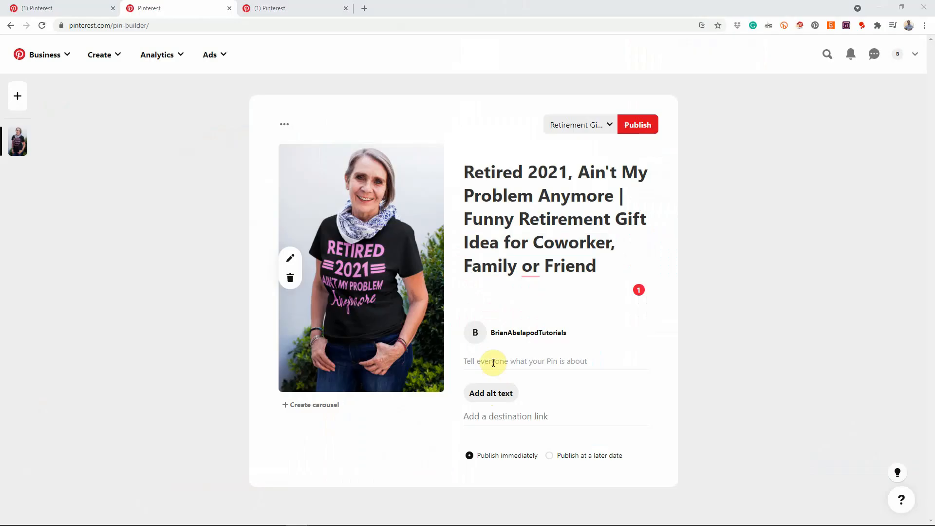
pyautogui.click(493, 361)
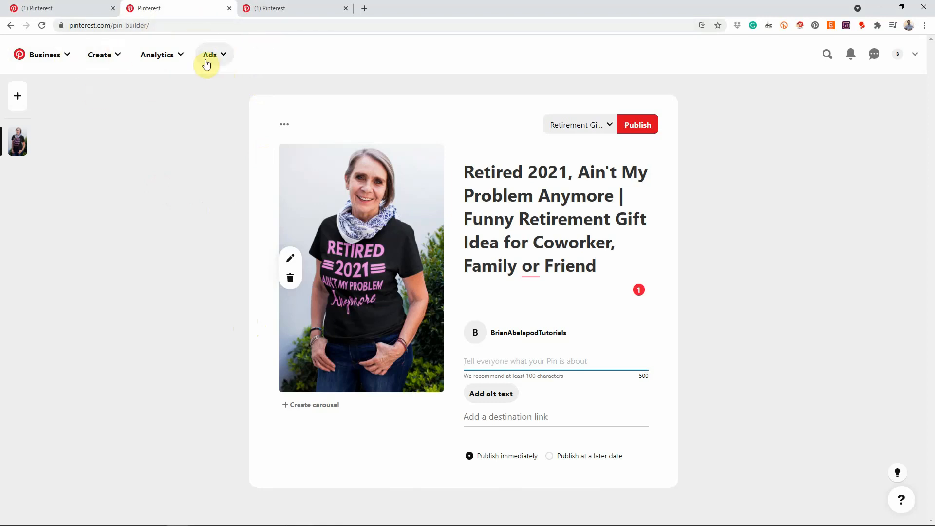
# Step: Start a new ad campaign with the default Consideration objective and continue to the ad group's targeting details
pyautogui.click(223, 57)
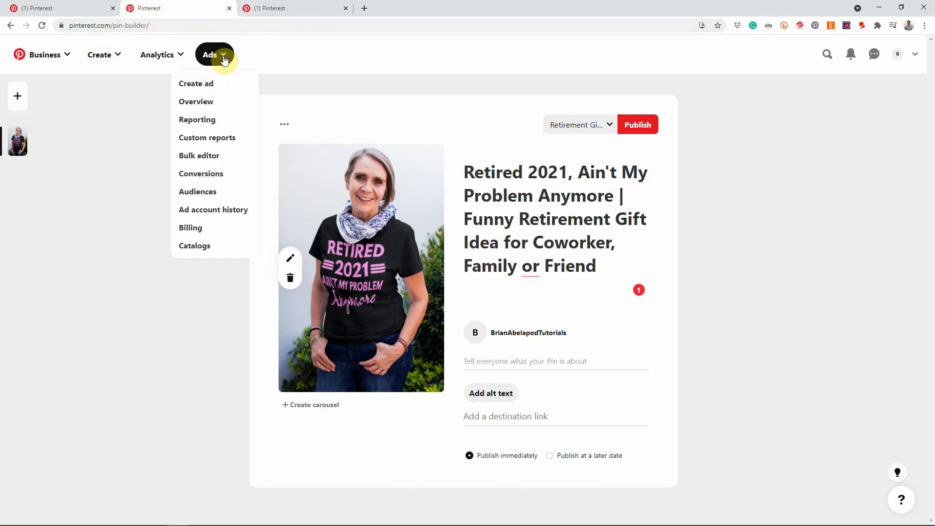
pyautogui.click(197, 95)
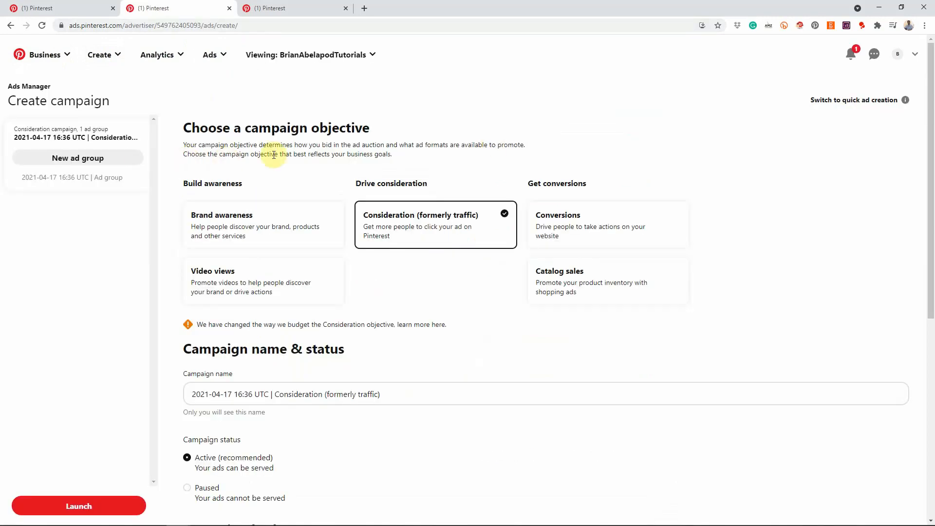
pyautogui.scroll(-7, 333, 212)
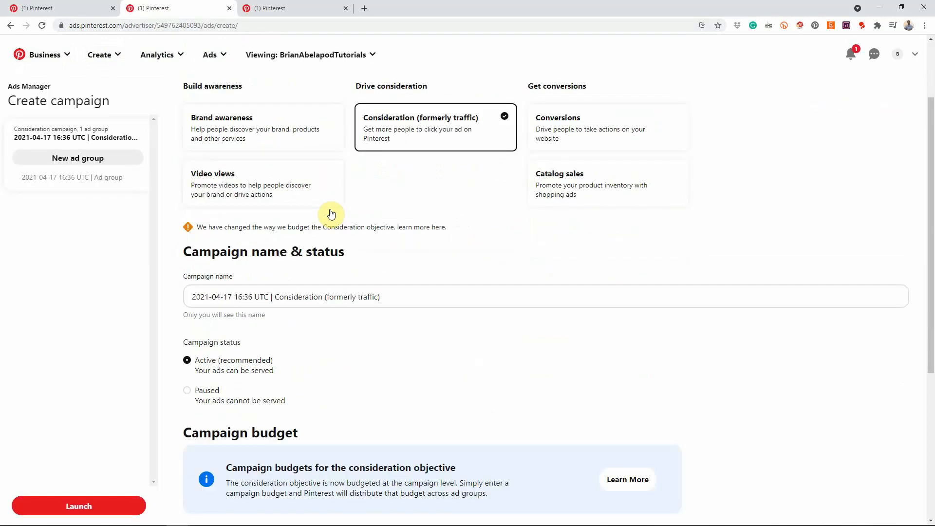
pyautogui.scroll(-1, 333, 212)
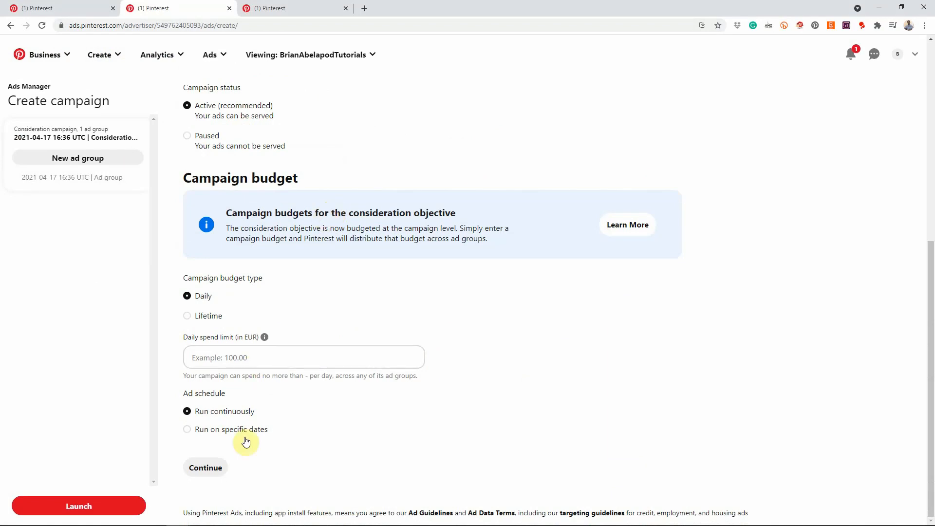
pyautogui.click(207, 468)
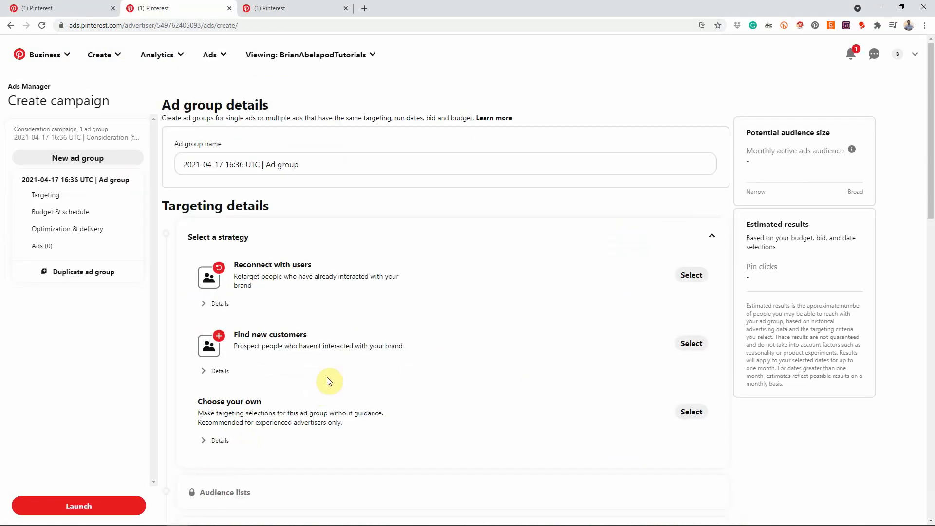
pyautogui.scroll(-2, 330, 382)
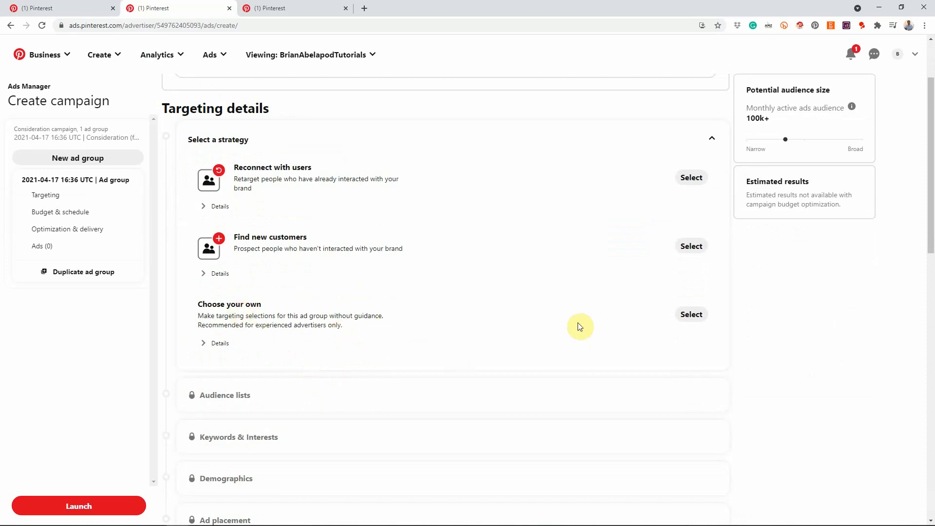
# Step: Set the ad group's targeting strategy to choosing your own and open its keyword targeting
pyautogui.click(691, 315)
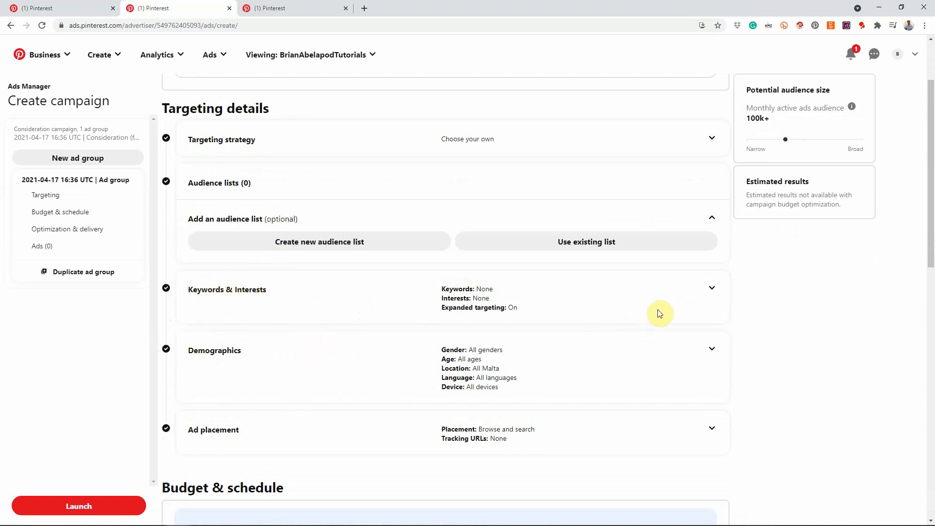
pyautogui.click(712, 291)
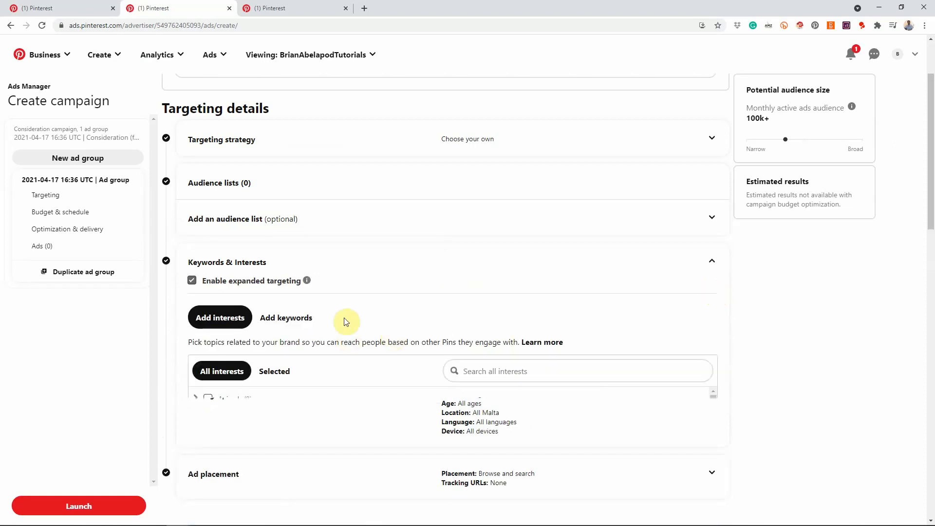
pyautogui.click(284, 322)
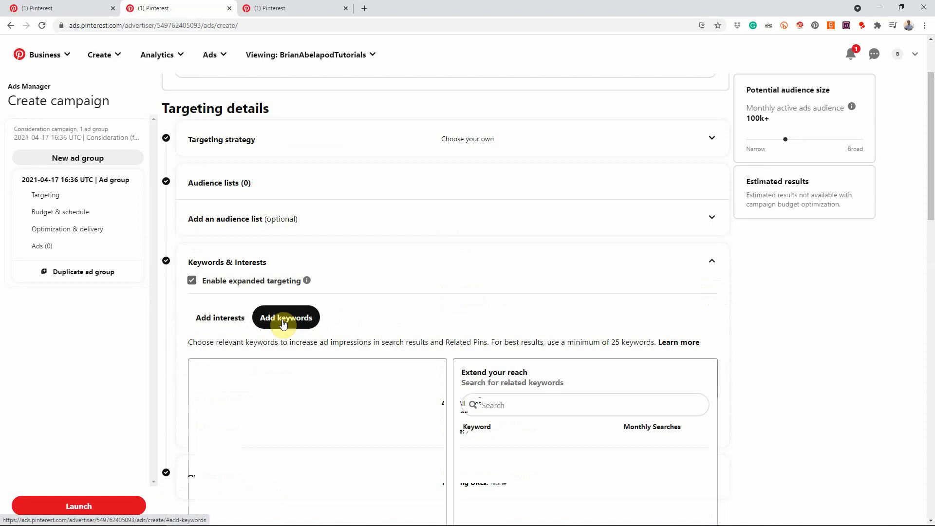
pyautogui.scroll(-4, 402, 320)
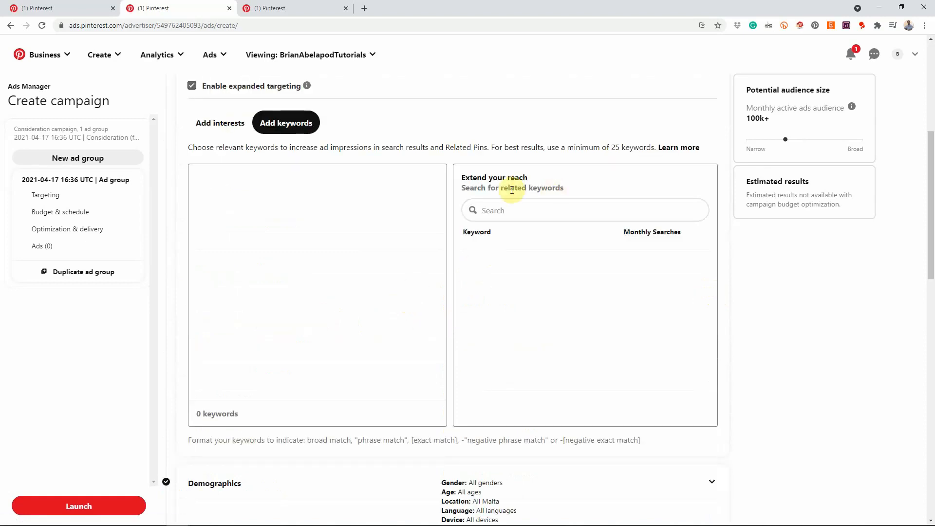
# Step: Search the related keywords for "Retirement Gifts", add "retirement" to the ad group's keywords and browse the remaining suggestions
pyautogui.click(506, 216)
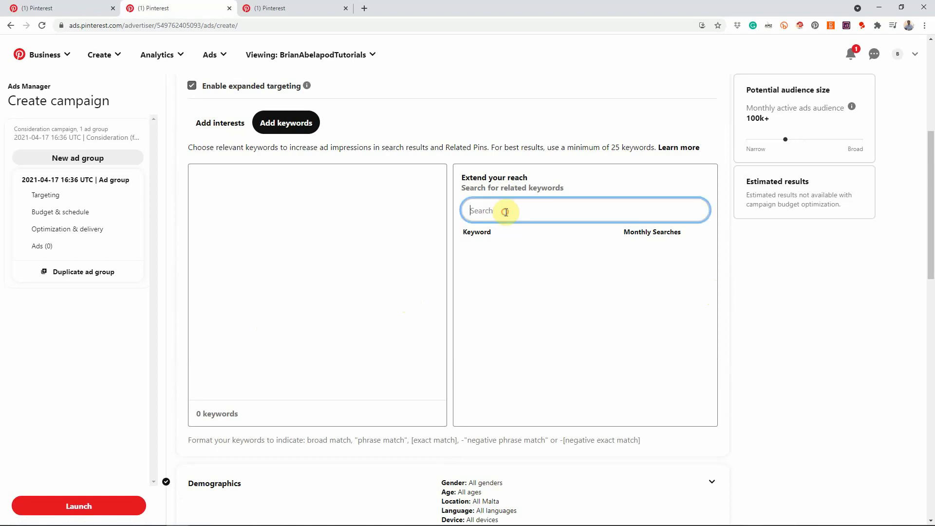
pyautogui.write('Retir')
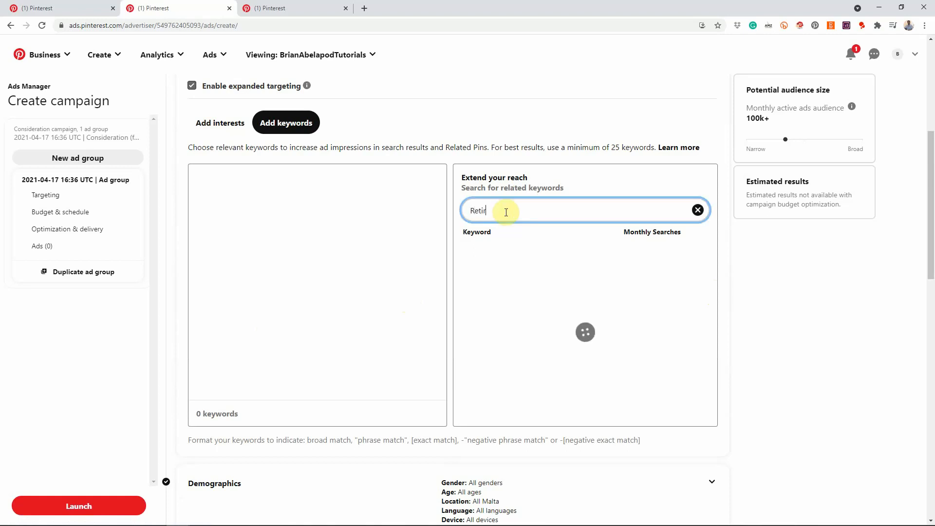
pyautogui.write('ement Gifts')
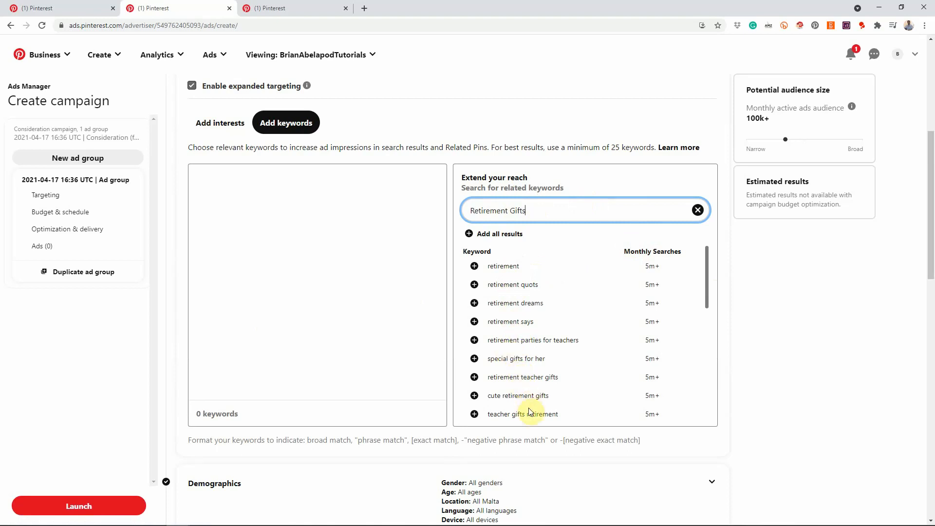
pyautogui.moveTo(706, 279); pyautogui.dragTo(708, 287)
pyautogui.scroll(2, 707, 288)
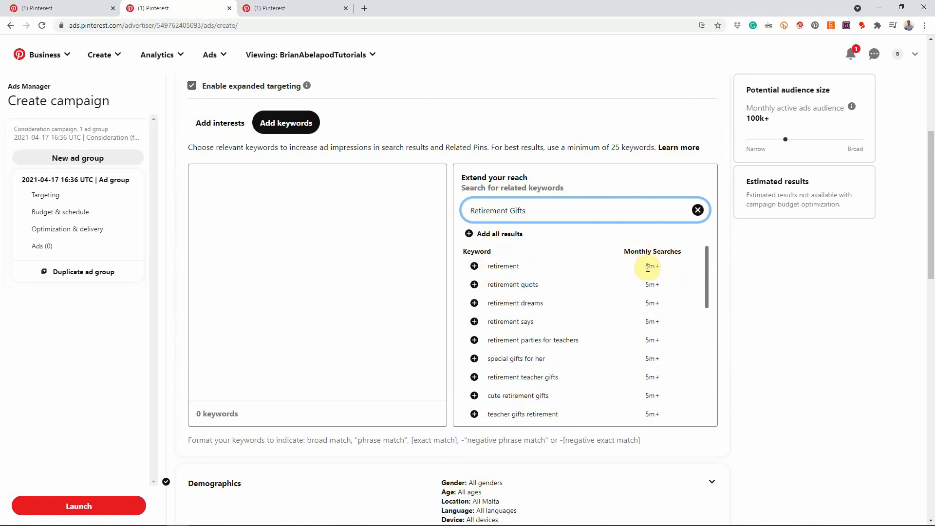
pyautogui.click(475, 266)
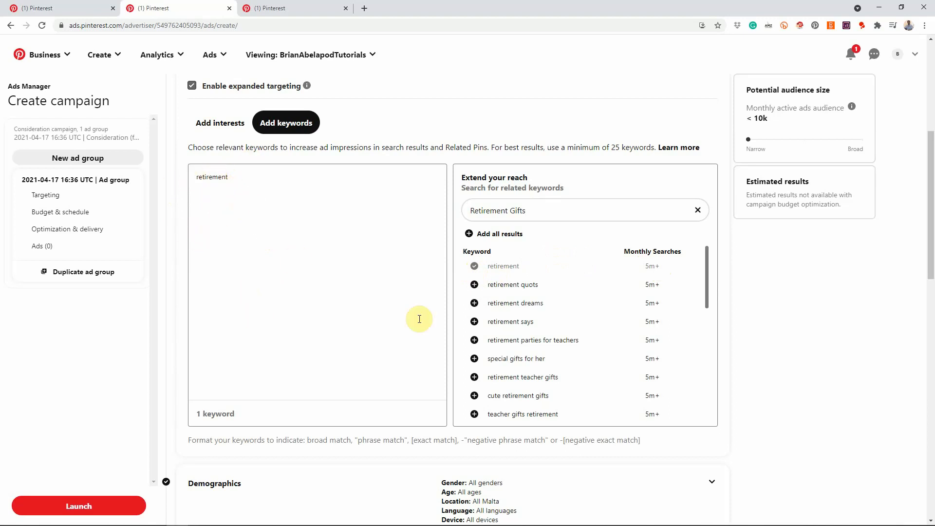
pyautogui.moveTo(708, 263); pyautogui.dragTo(713, 305)
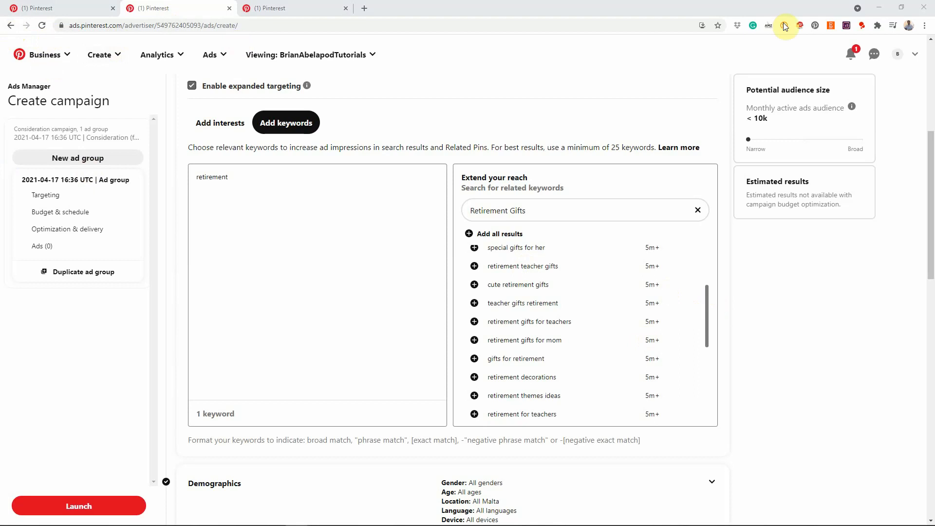
# Step: Return to the Pin draft and remove "Member" from its title so that it ends with "Coworker, Family or friend"
pyautogui.click(896, 55)
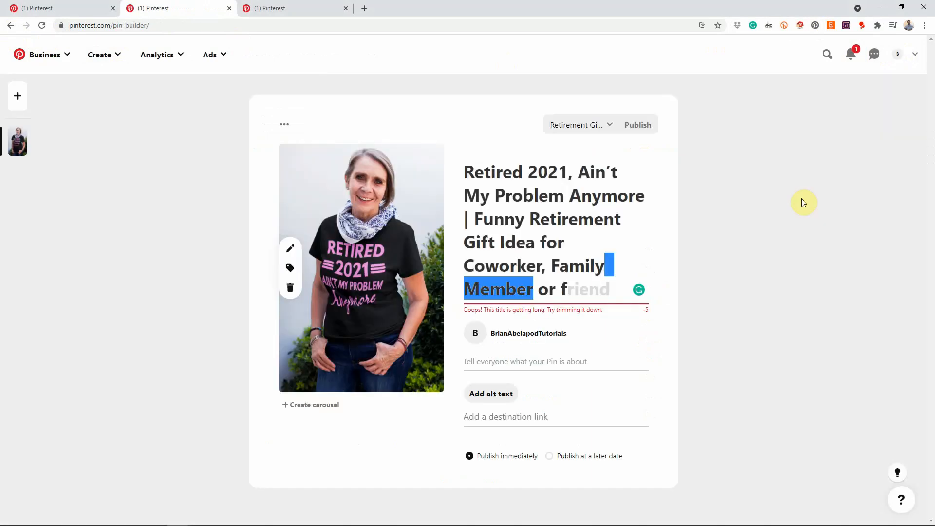
pyautogui.press('BackSpace')
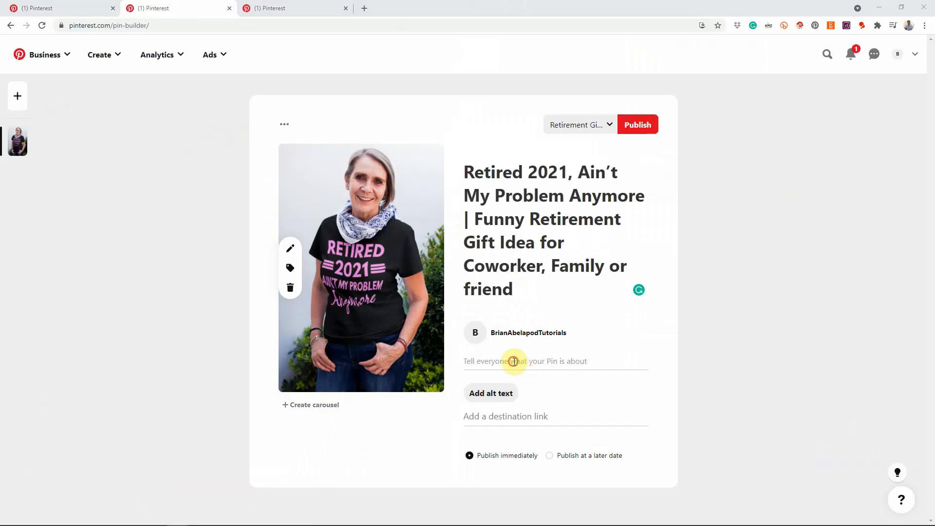
# Step: Describe the Pin as a great funny gift idea for people retiring in 2021, with available items, retirement keywords and hashtags #retiring2021 #retired2021tshirt
pyautogui.click(514, 361)
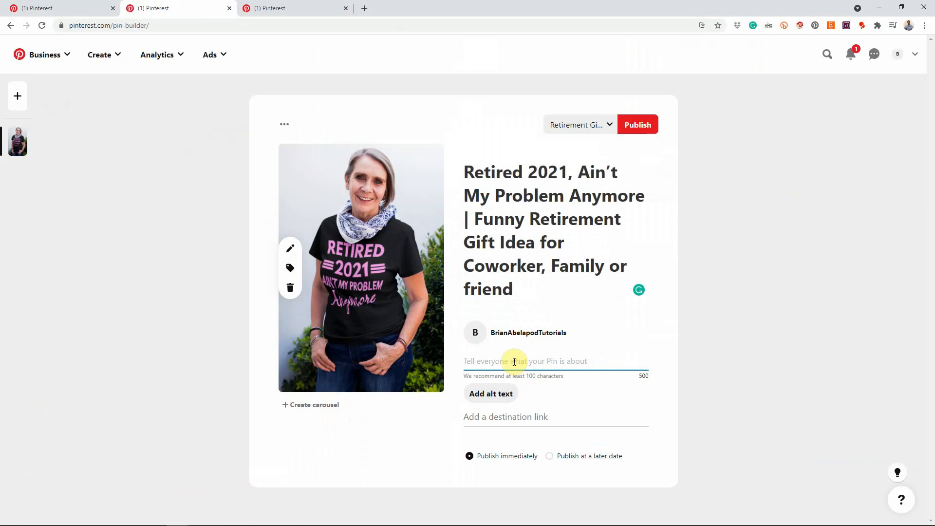
pyautogui.write("Here's a great funny gift idea to give to an office colleague, friend or family member who is retiring from work in 2021 available on a number of items like hoodies, tank tops, long sleeve tees | Retirement | Retired 2021 | Retirement Apparel 2021 | Retirement Gifts for Women | Retirement Gifts for Men | Retirement Gift Ideas | Retired Nurse | Retired Gift Funny | Retired Teacher | Retired Lawyer | Retired Mechanic | Retired Boss Gift | Retirement Poster | #retiring2021 #retired2021tshirt")
pyautogui.scroll(-2, 517, 361)
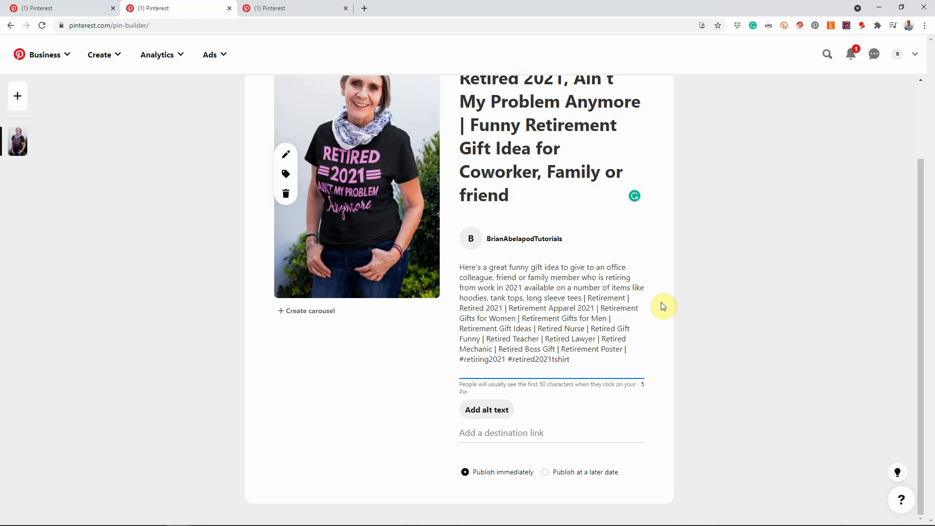
pyautogui.scroll(1, 569, 382)
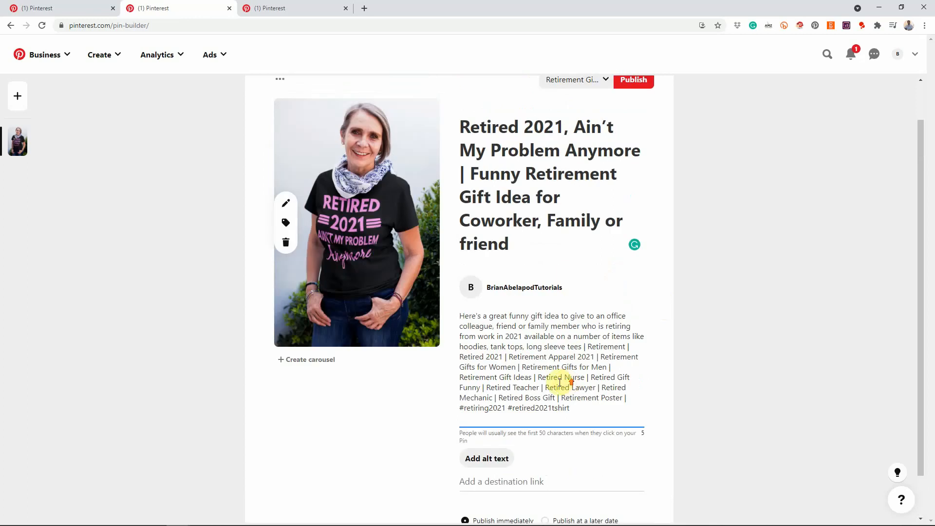
# Step: Add alt text for a funny gift t-shirt reading "Retired 2021 Your Problem Isn't My Problem Anymore. Good Luck With That!" plus retirement gift keywords
pyautogui.scroll(-1, 531, 426)
pyautogui.click(495, 411)
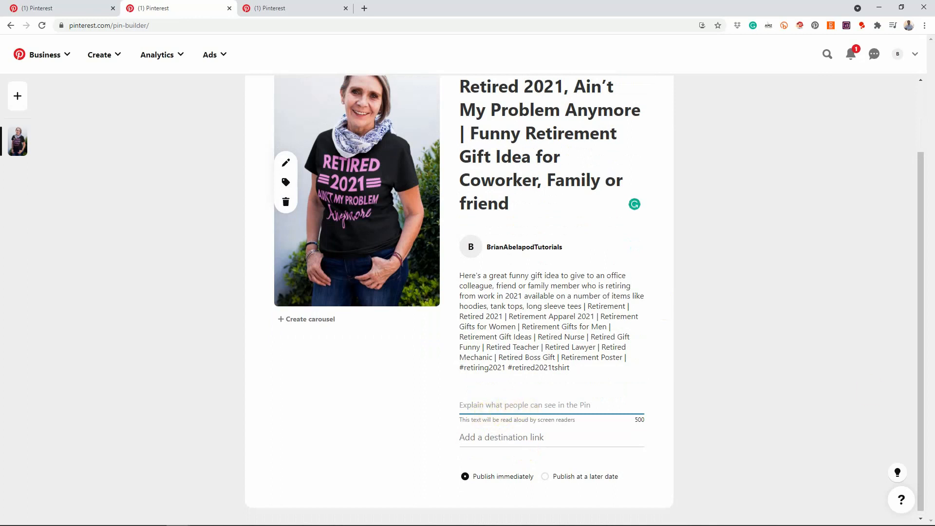
pyautogui.hotkey('alt', 'Tab')
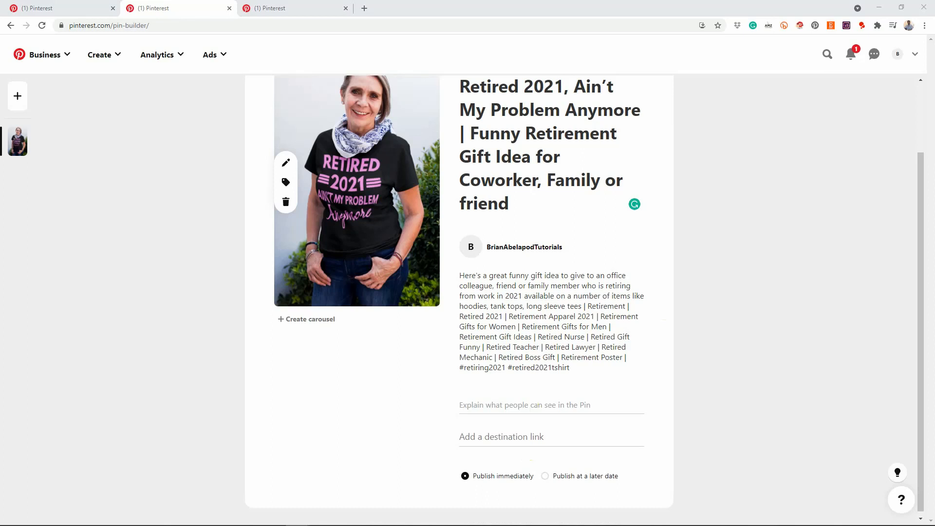
pyautogui.click(493, 403)
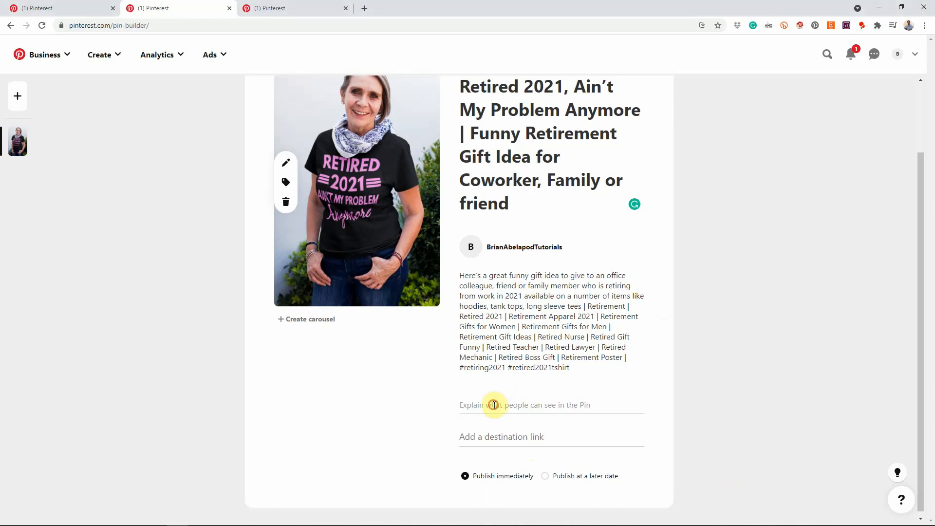
pyautogui.write("A funny gift t-shirt with colored text that reads: Retired 2021 Your Problem Isn't My Problem Anymore. Good Luck With That! - Retirement Gifts for Women | Retirement Gifts for Men | Retirement Gift Ideas")
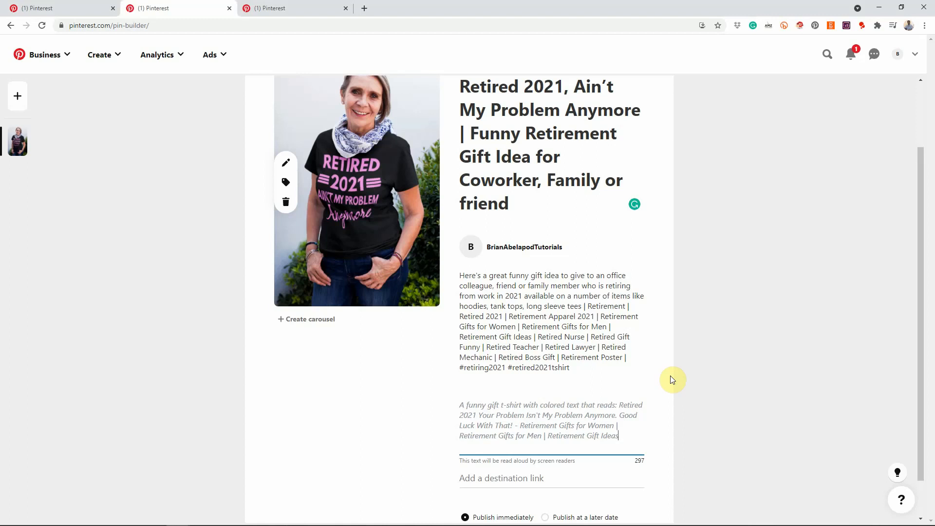
pyautogui.click(460, 482)
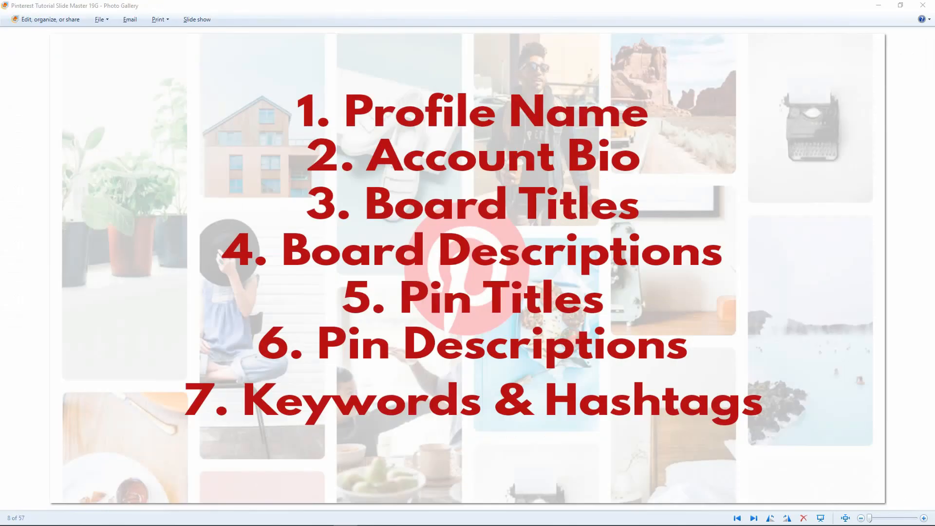
pyautogui.click(743, 323)
pyautogui.press('Right')
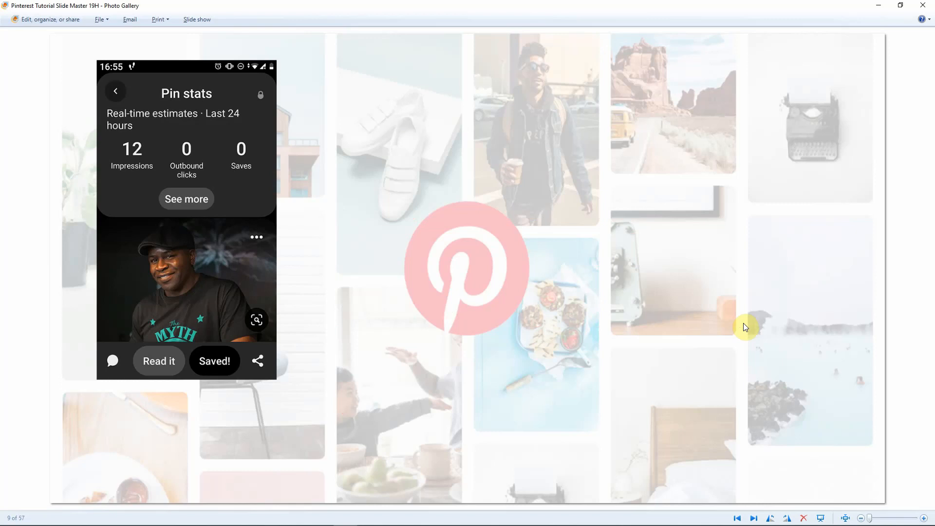
pyautogui.press('Right')
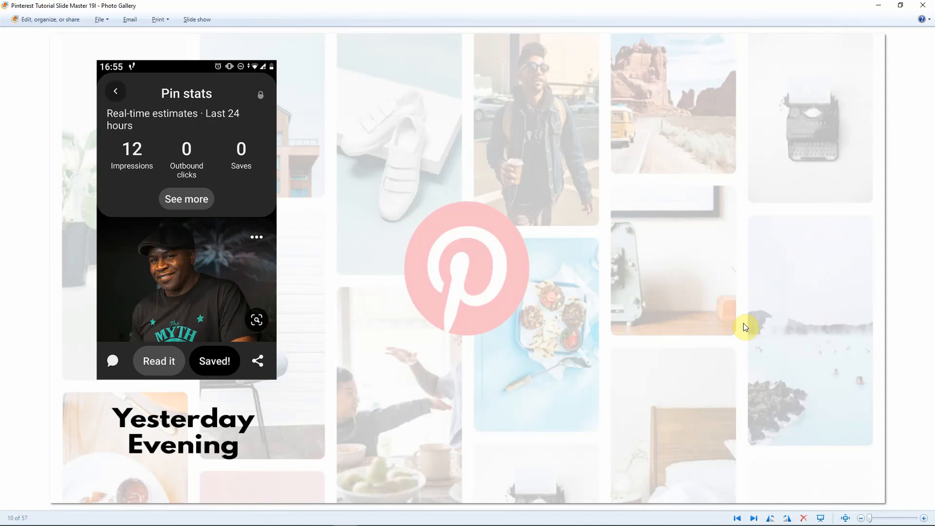
pyautogui.press('Right')
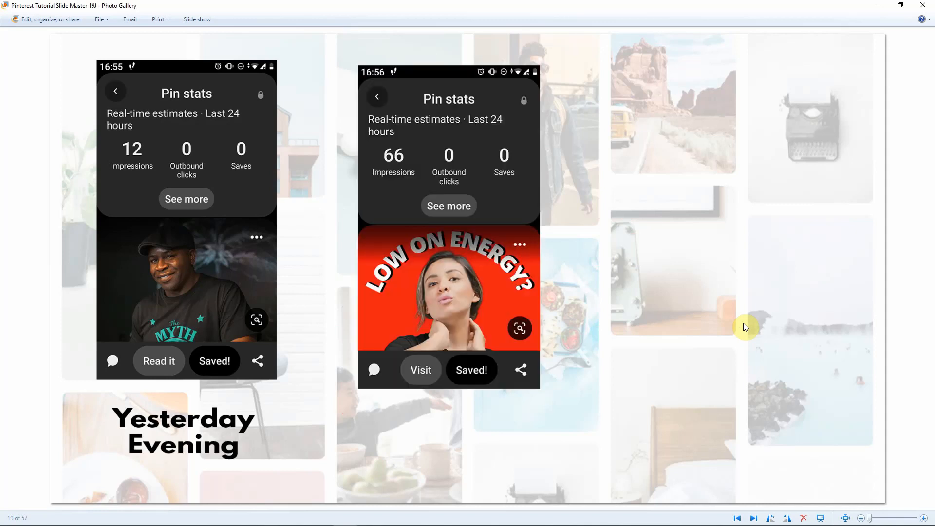
pyautogui.press('Right')
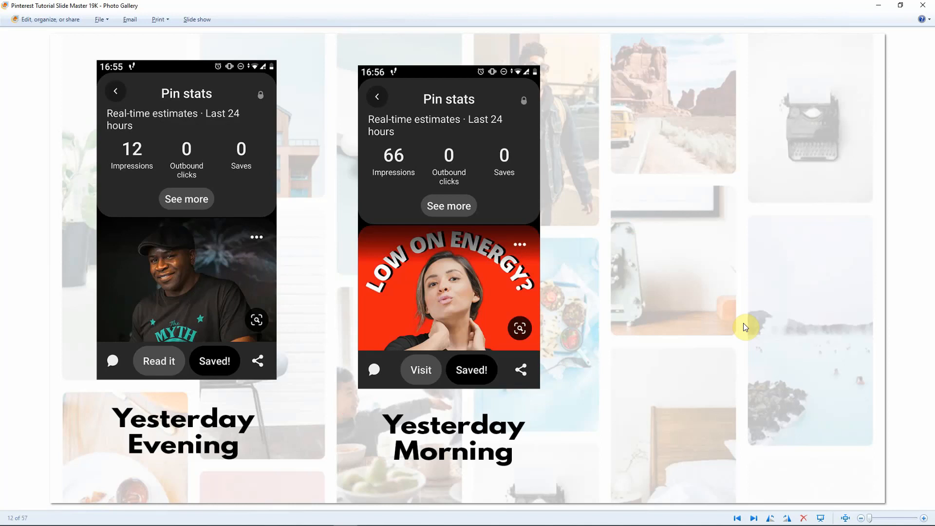
pyautogui.press('Right')
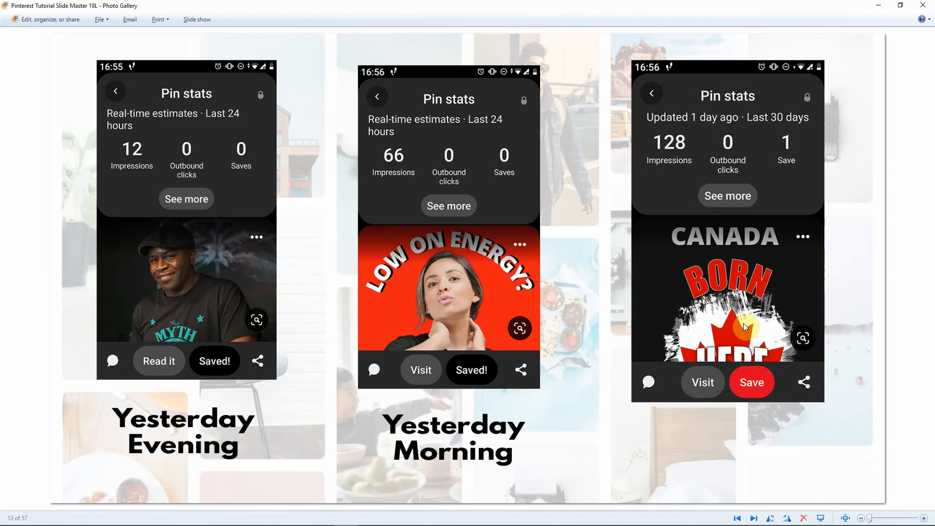
pyautogui.press('Right')
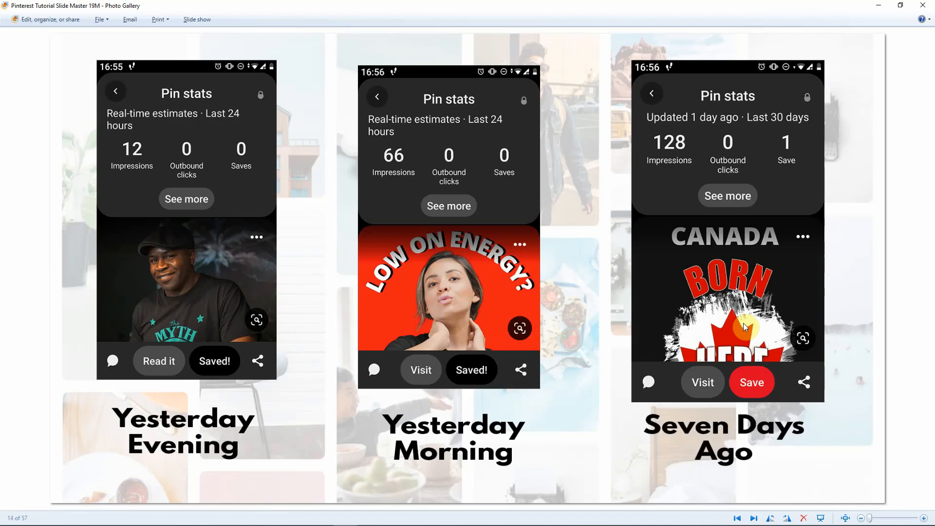